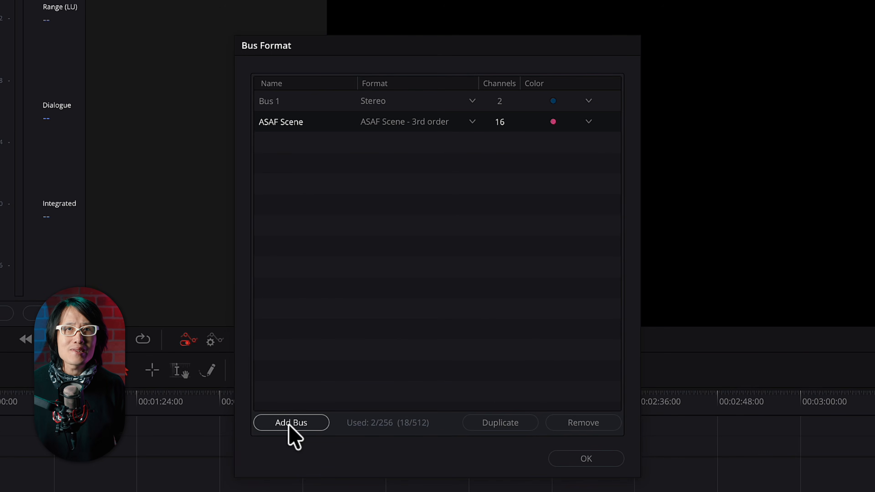
Add a stereo bus named Headlock and give it the Lime color
click(327, 380)
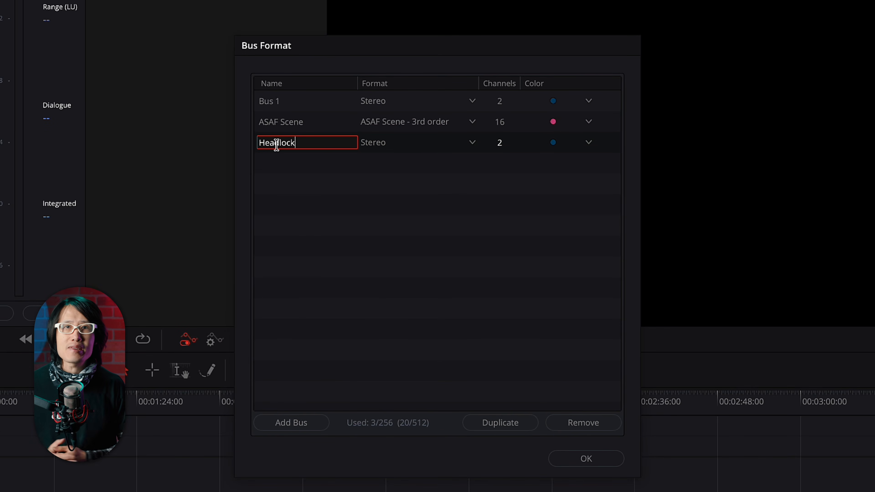
click(588, 142)
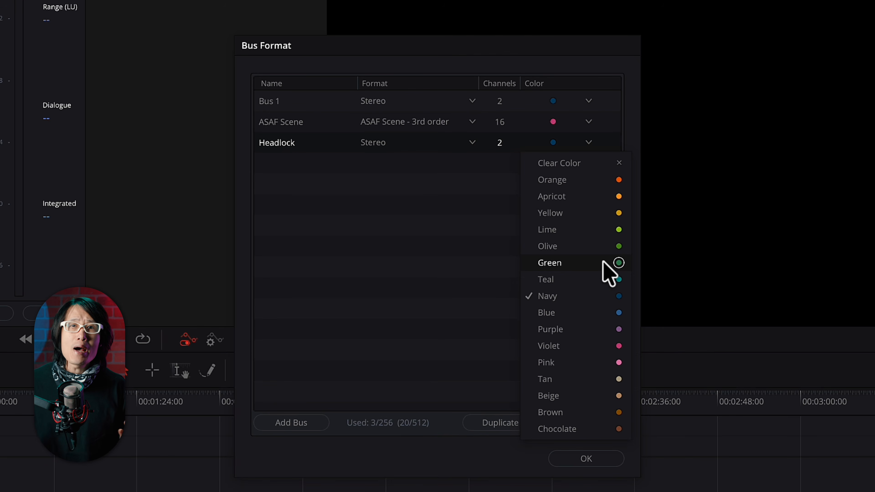
click(593, 230)
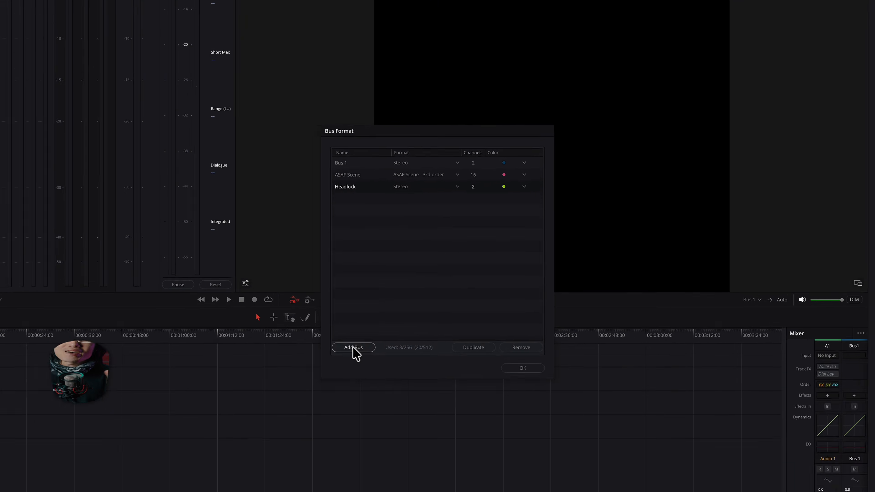
Add another bus and name it ASAF Master
click(353, 350)
double_click(272, 164)
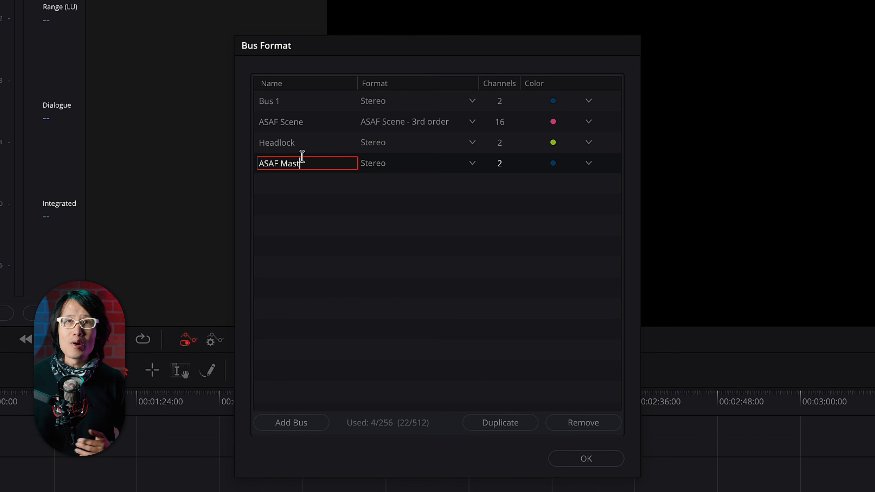
text(ASAF Master)
key(Return)
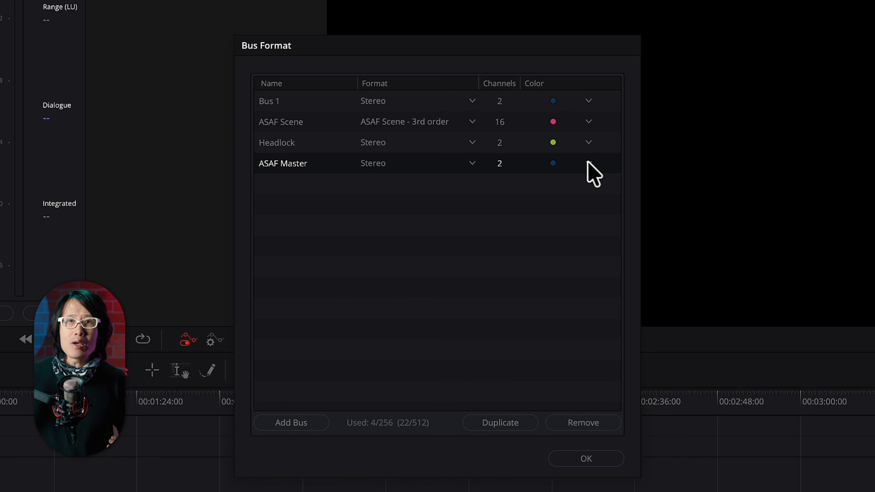
Color the ASAF Master bus Orange, set its format to ASAF Master, and accept the bus list
click(589, 163)
click(583, 201)
click(424, 165)
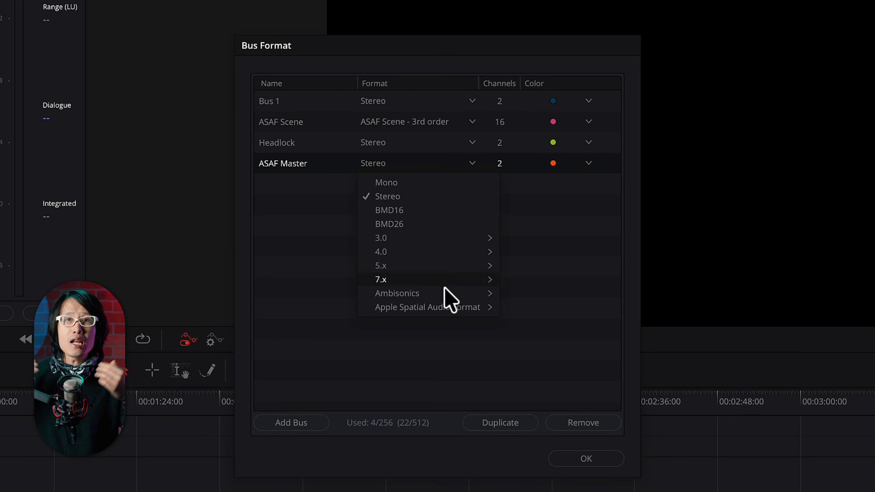
mouse_move(447, 305)
click(545, 307)
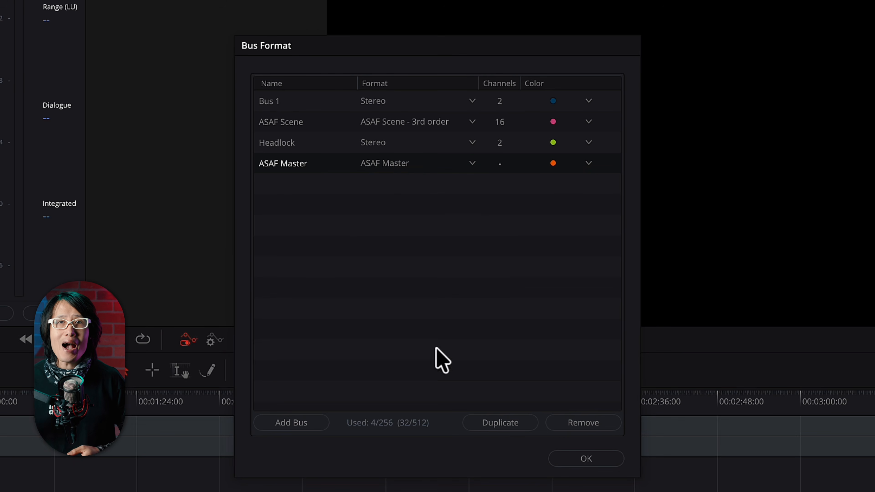
click(586, 459)
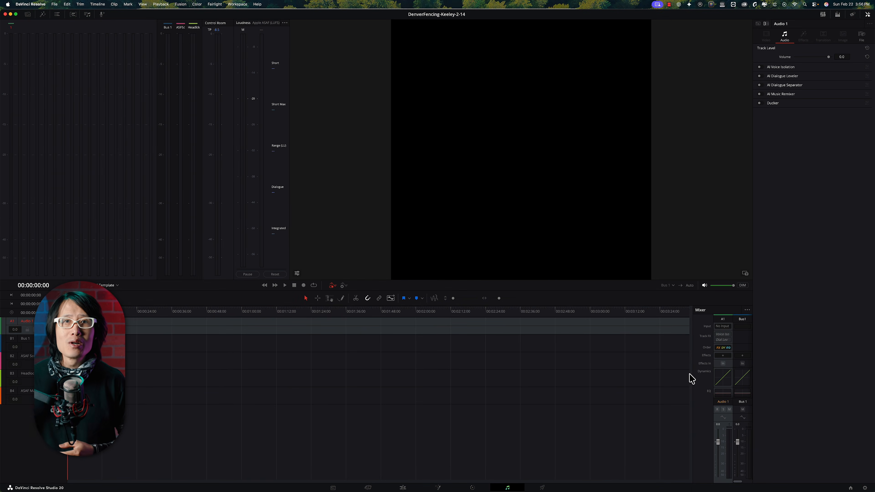
Widen the mixer to fit all bus strips and rename the first audio track CameraAudio
drag(692, 375, 482, 371)
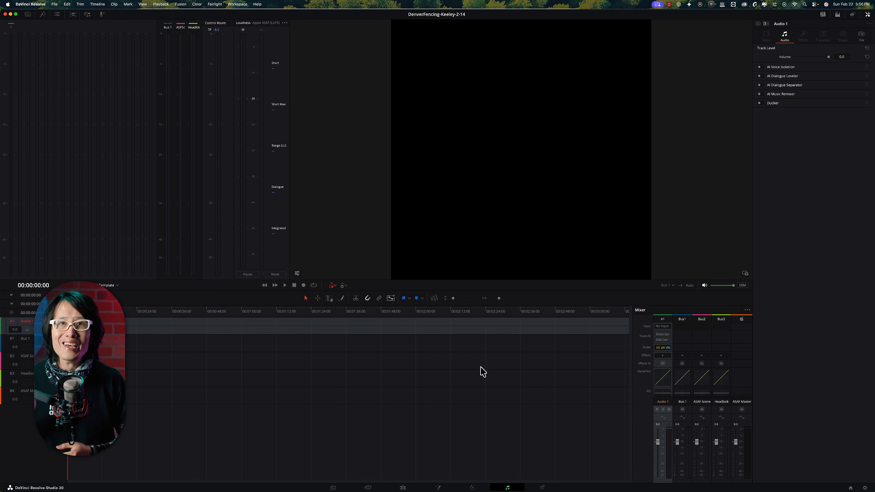
click(750, 320)
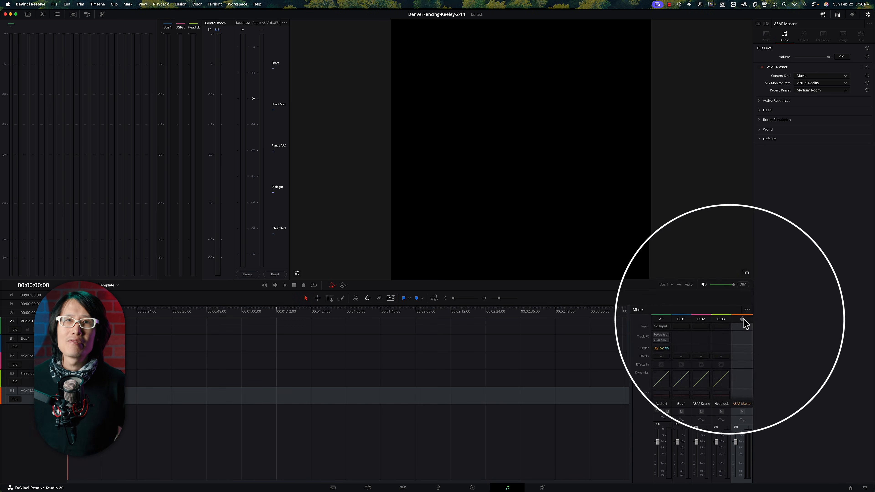
double_click(27, 321)
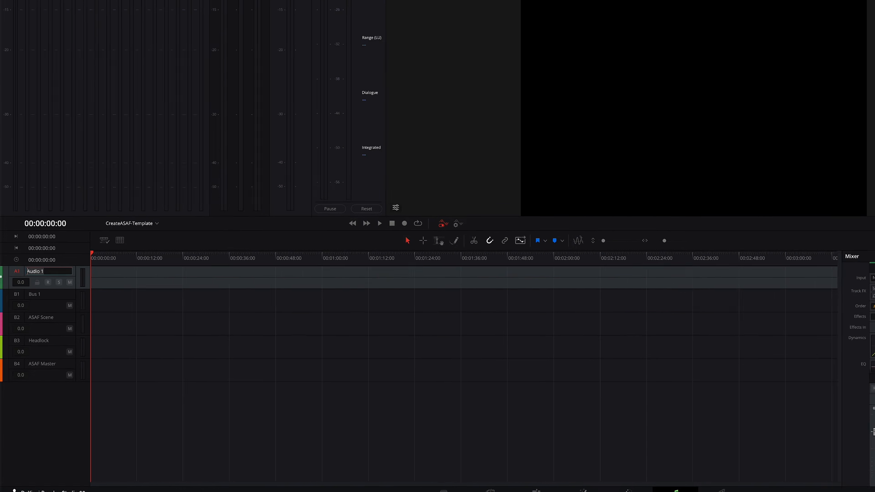
text(CameraAudio)
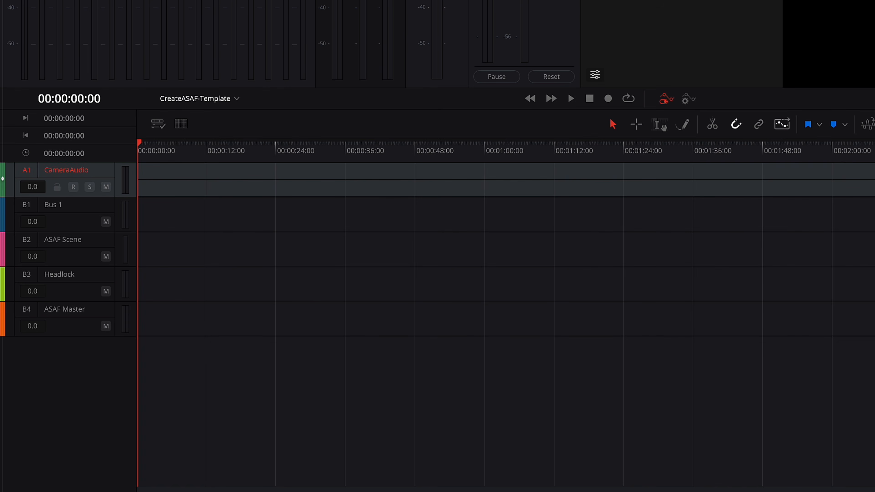
Add a mono audio track below CameraAudio and name it LAV1
right_click(101, 174)
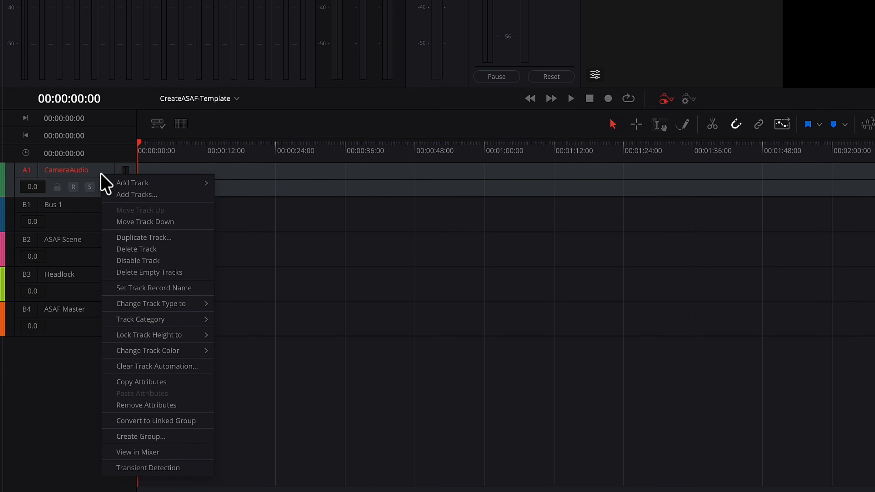
mouse_move(137, 187)
click(230, 184)
double_click(76, 204)
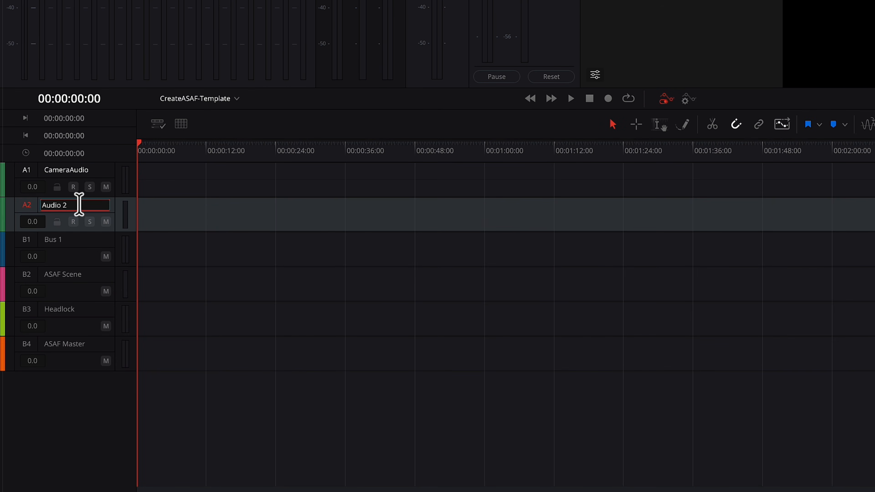
key(ctrl+super+space)
double_click(62, 205)
text(LAV1)
key(Return)
Add a second mono audio track below LAV1 and name it LAV2
right_click(95, 206)
click(110, 215)
double_click(86, 239)
text(a)
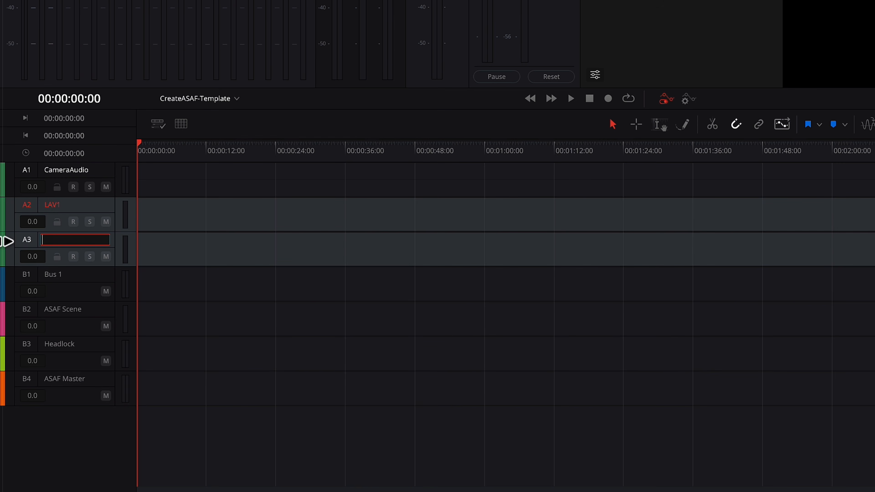
Add a first-order Ambisonics track below LAV2 and name it AmbiX
right_click(87, 243)
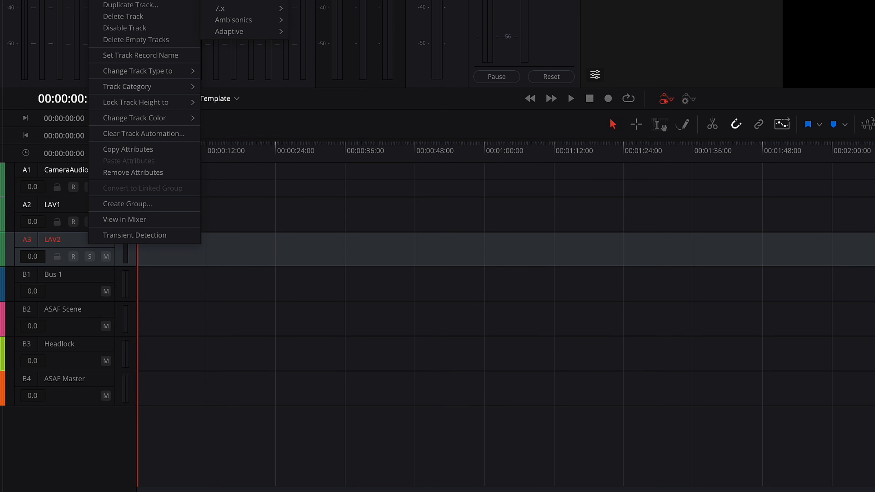
mouse_move(249, 22)
click(318, 20)
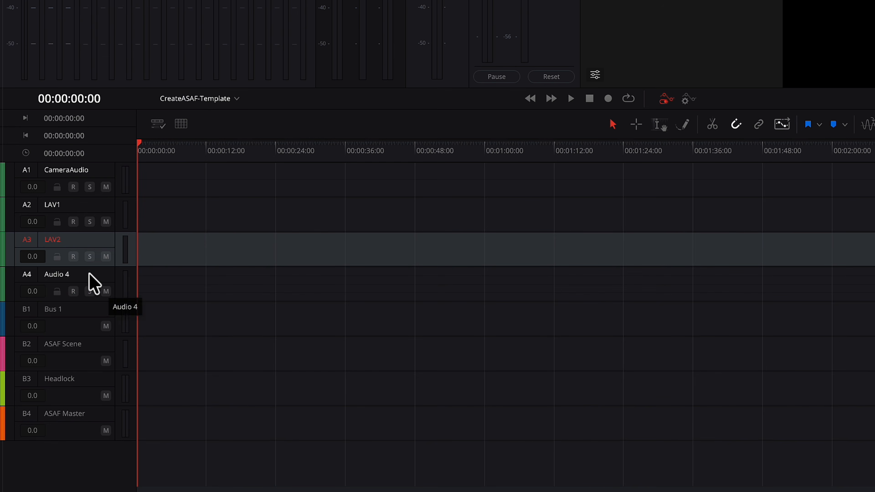
double_click(82, 275)
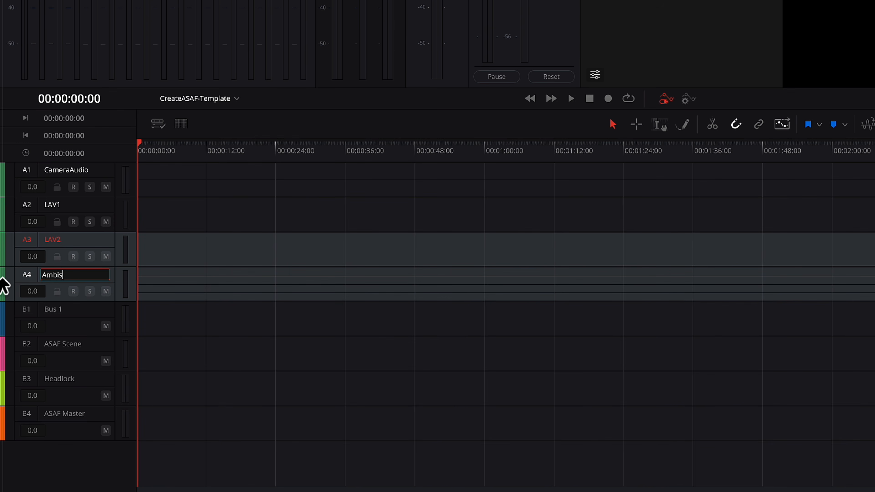
Add a mono audio track below AmbiX and name it SFX
right_click(92, 285)
click(225, 33)
double_click(59, 307)
drag(72, 310, 26, 312)
text(SFX)
key(Return)
Add a mono audio track below SFX and name it VO
right_click(73, 315)
mouse_move(166, 22)
click(209, 21)
double_click(65, 345)
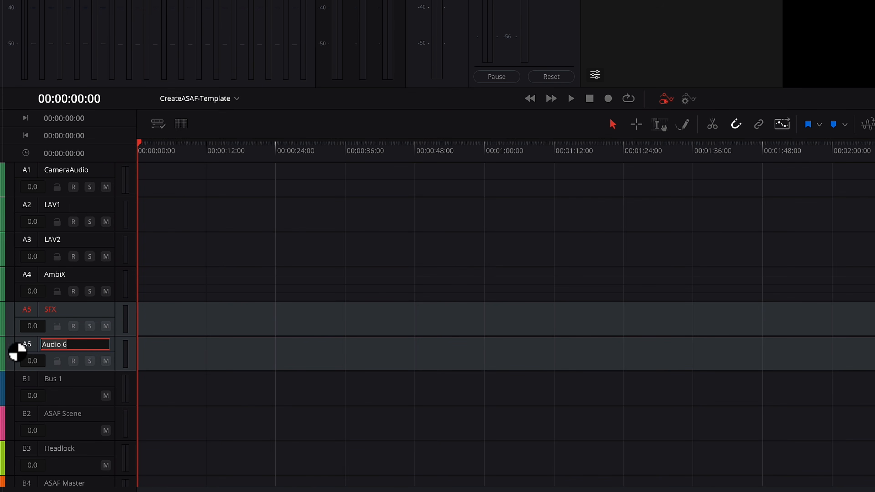
Add a stereo audio track below VO and name it Music
right_click(79, 348)
mouse_move(155, 53)
click(225, 64)
double_click(73, 378)
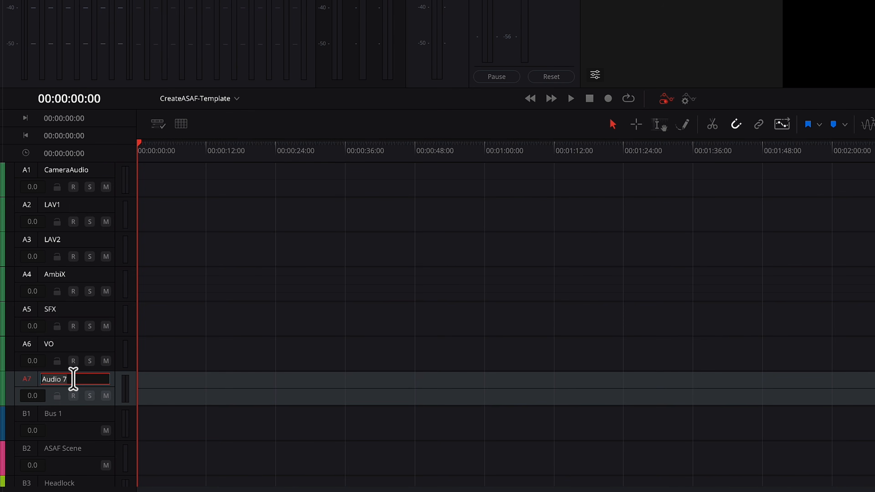
text(Music)
key(Return)
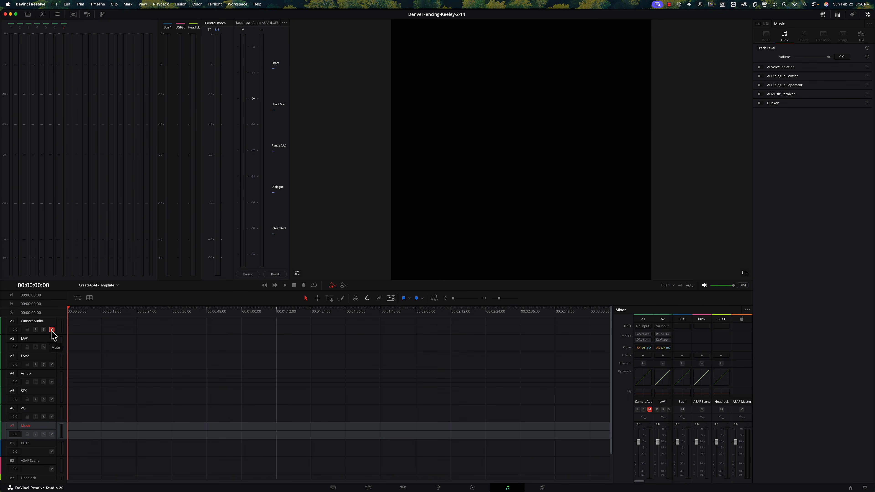
Add ASAF Scene as a bus output on the LAV1, LAV2, AmbiX and SFX tracks
drag(613, 391, 429, 402)
scroll(568, 379, down, 5)
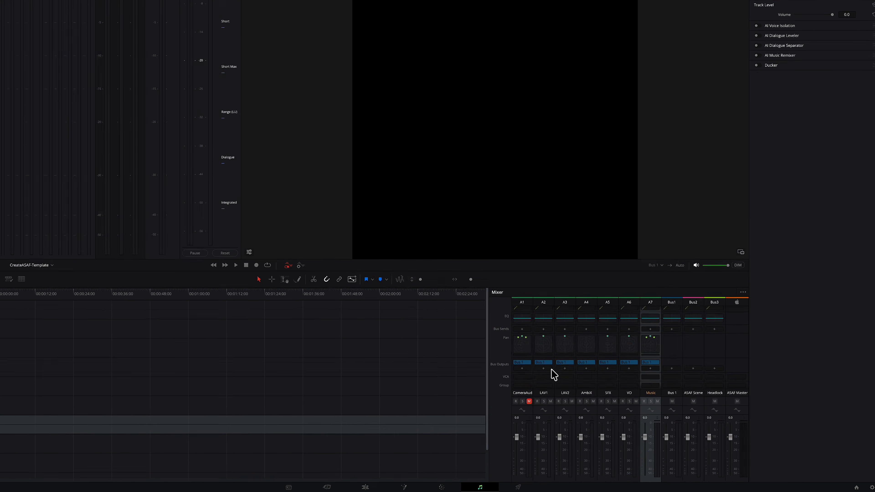
click(566, 379)
click(585, 393)
click(586, 378)
click(302, 235)
click(346, 264)
click(347, 236)
click(397, 265)
click(394, 236)
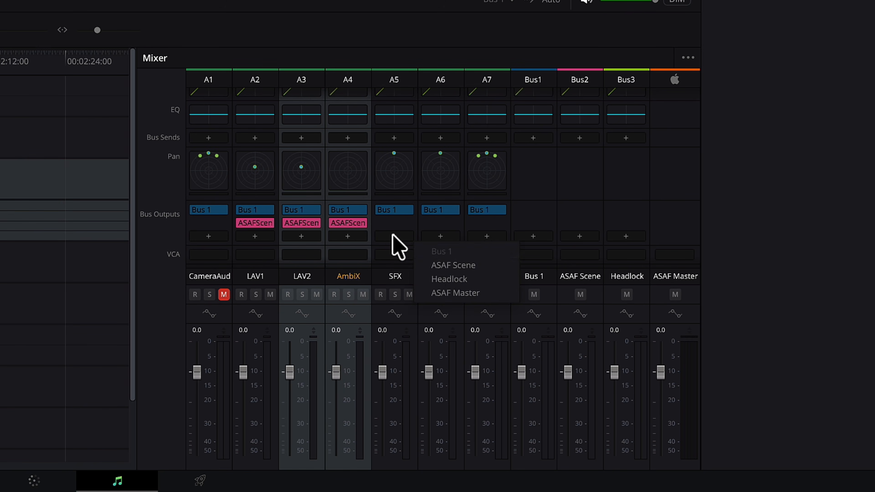
click(441, 264)
Add Headlock as a bus output on the VO and Music tracks
click(439, 236)
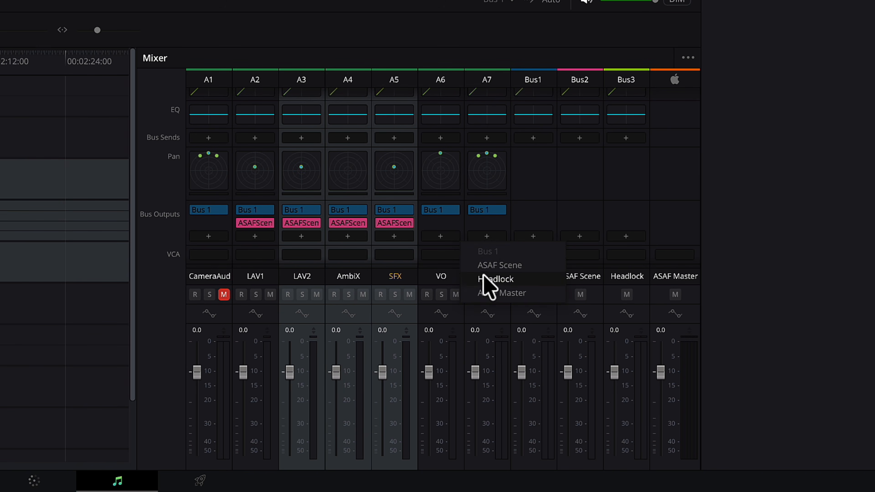
click(489, 279)
click(487, 236)
click(525, 279)
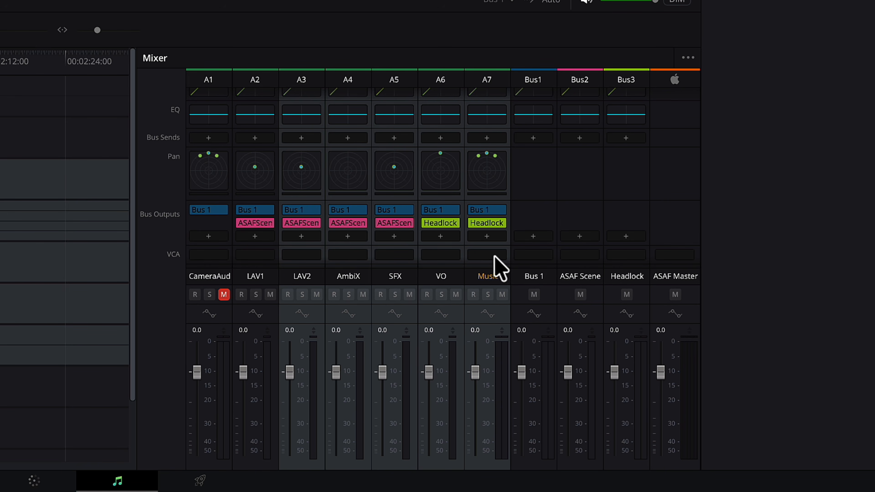
Route the ASAF Scene and Headlock buses to the ASAF Master bus
click(584, 237)
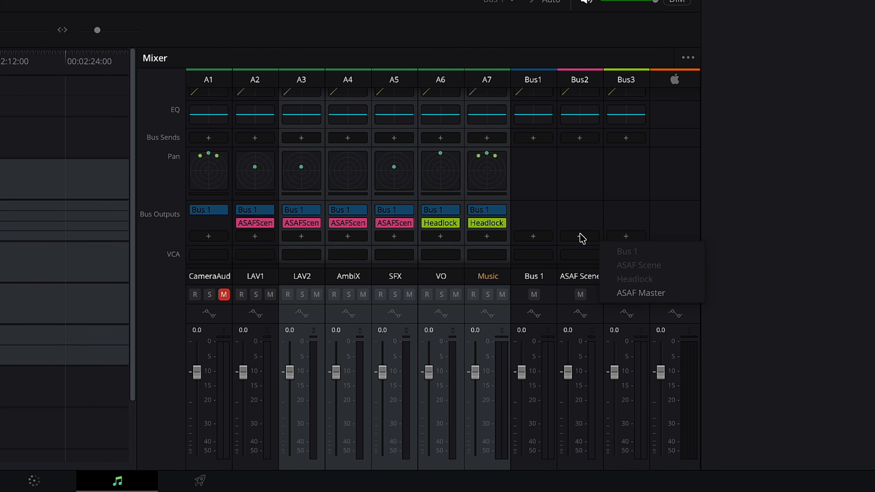
click(644, 293)
click(626, 236)
click(668, 292)
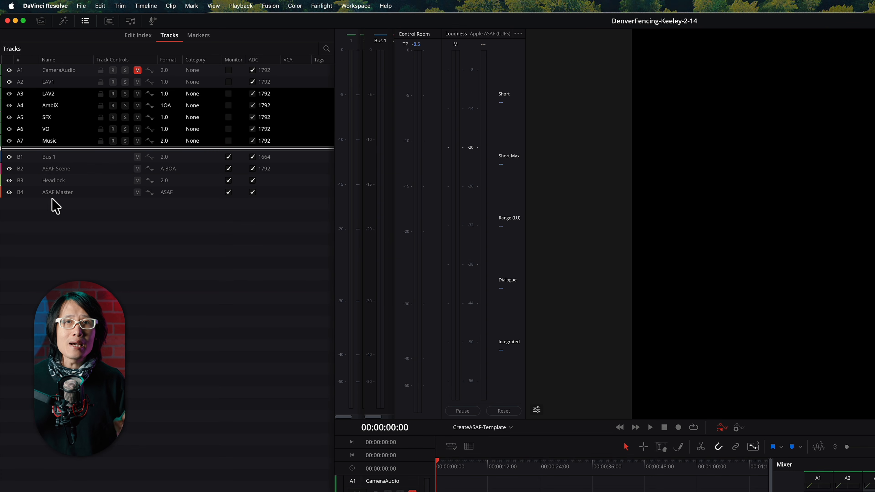
Set the Headlock bus's type to Object and enable the Headlock option in its ASAF Object settings
click(53, 180)
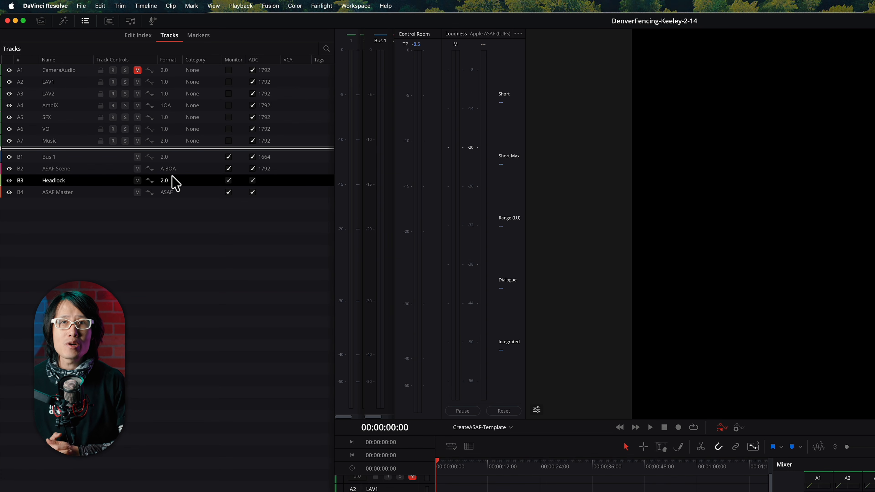
scroll(176, 183, right, 5)
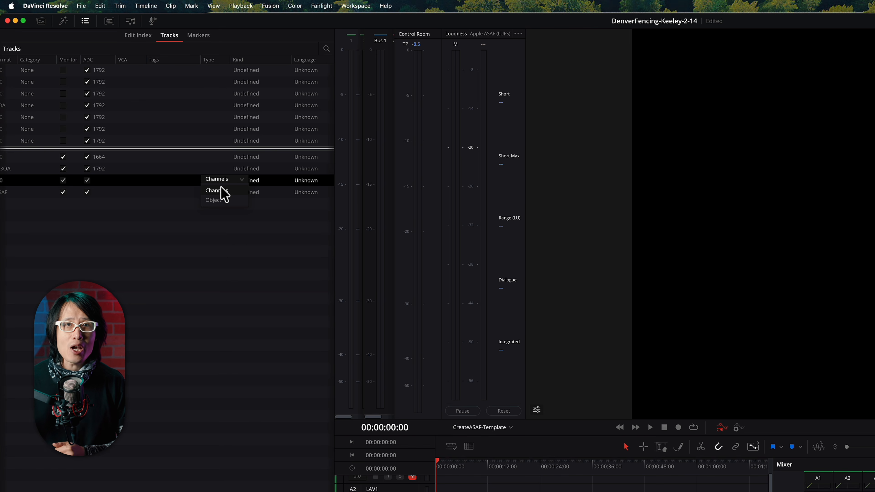
click(868, 14)
click(867, 15)
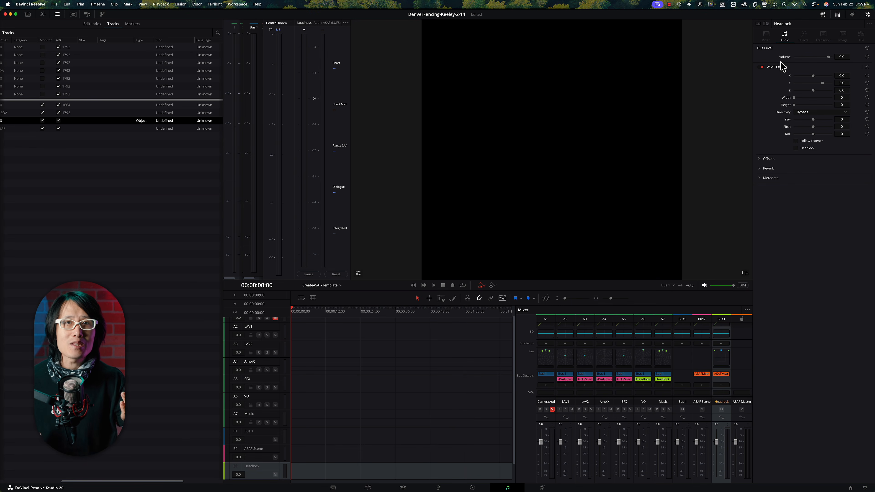
click(796, 148)
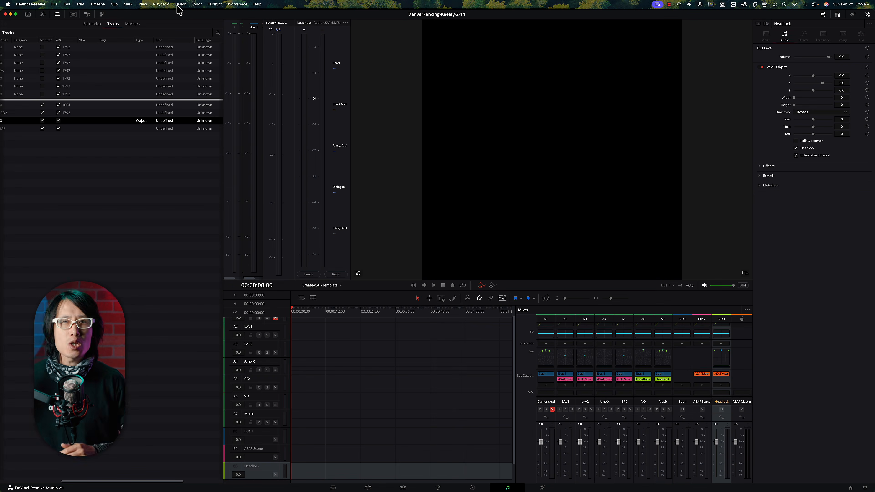
Save the current track and bus setup as a new Fairlight configuration preset in the Presets Library
click(221, 4)
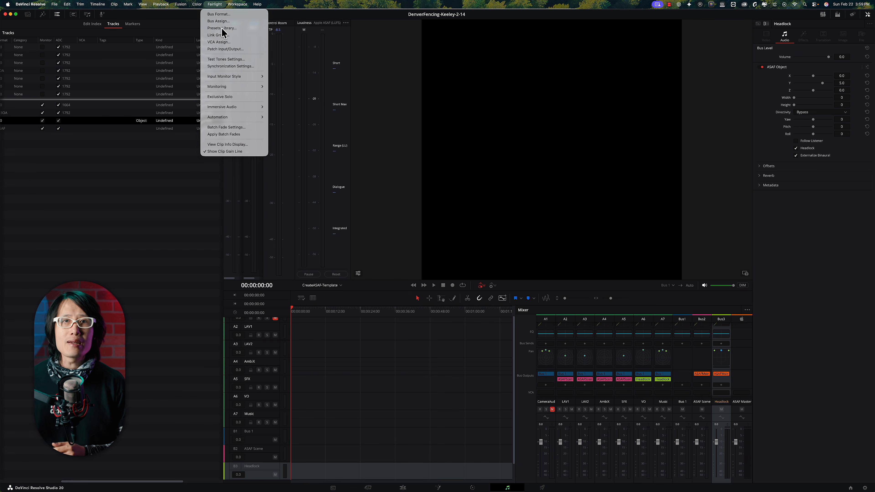
click(222, 28)
click(397, 202)
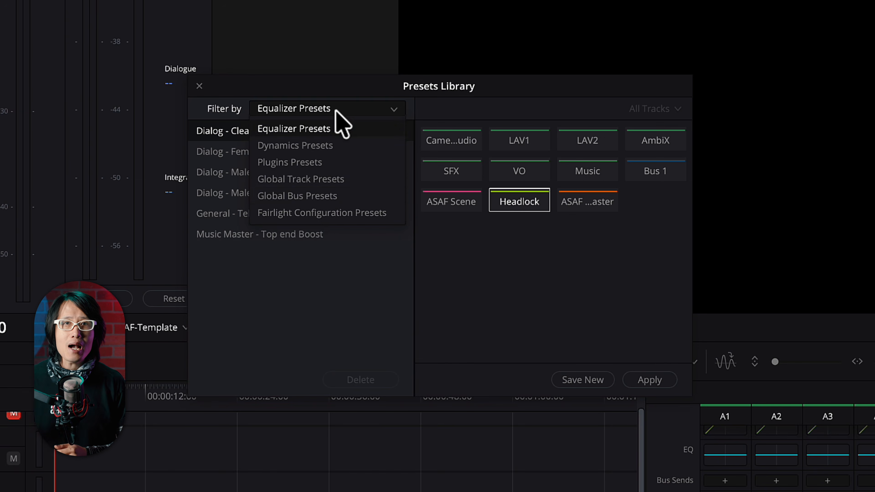
click(328, 213)
click(577, 382)
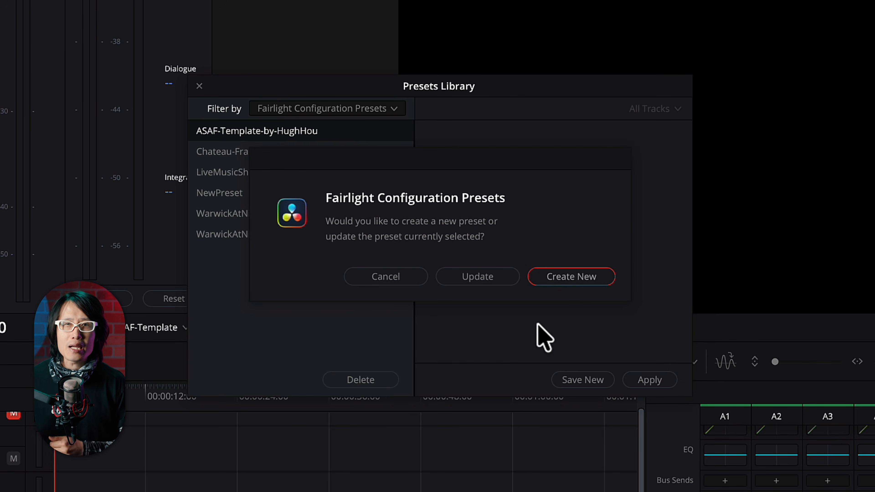
click(568, 277)
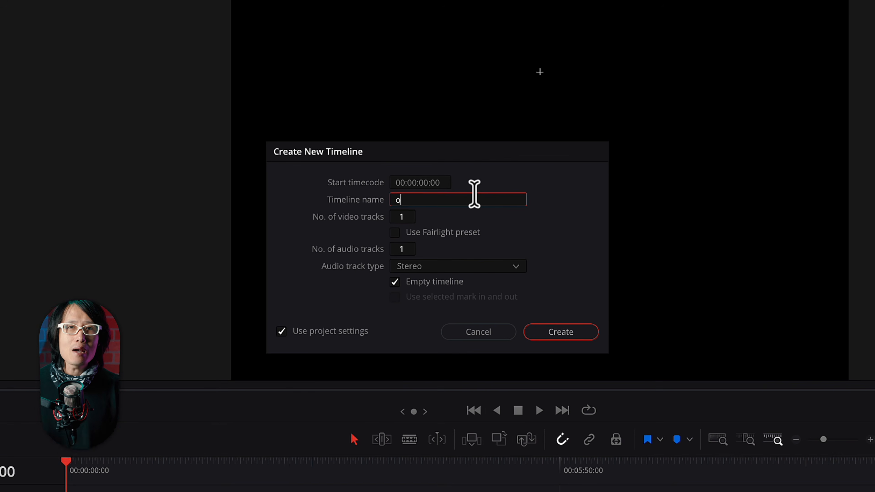
Create a timeline named OlympicFencingImmersiveDocs that uses the original ASAF-Template Fairlight preset rather than its V2 version
text(lu)
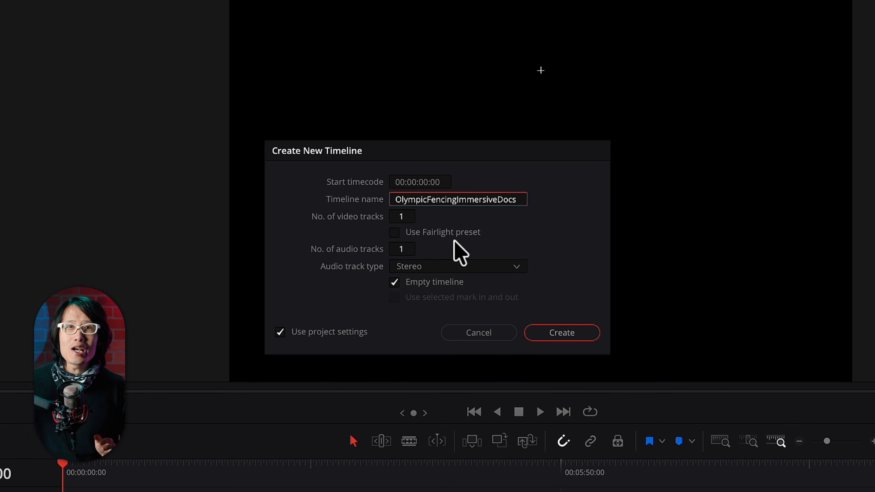
click(395, 232)
click(447, 251)
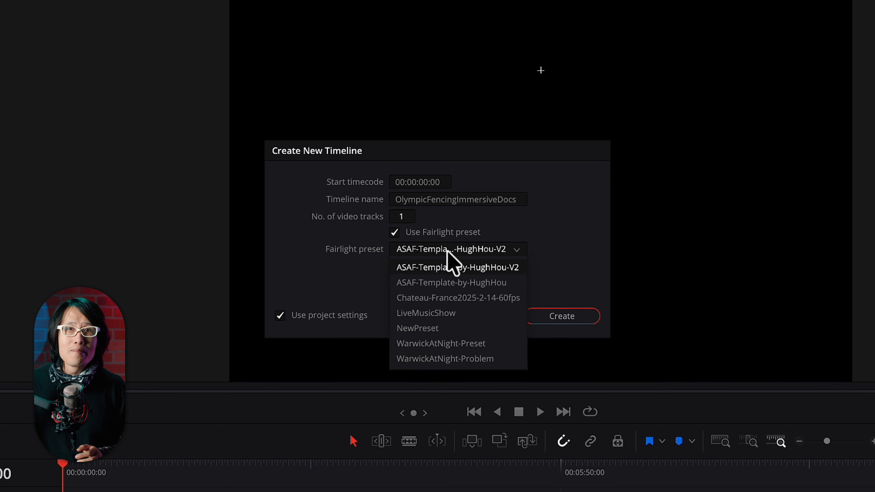
click(452, 282)
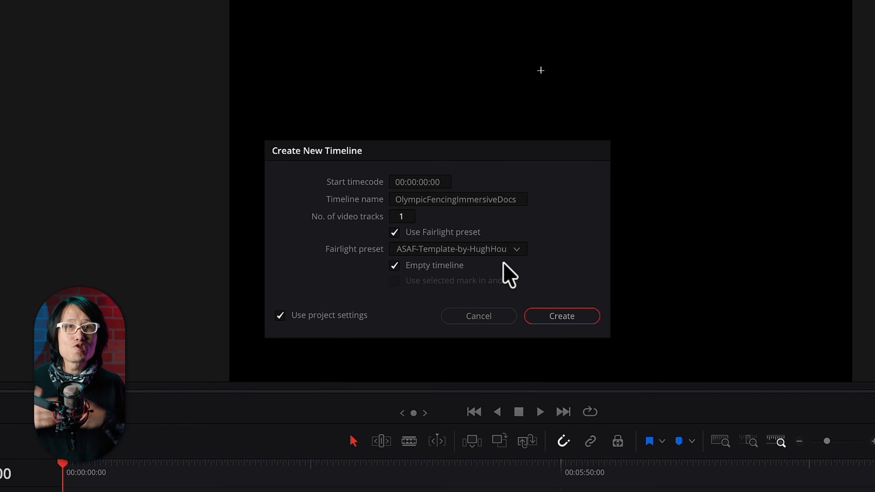
click(560, 316)
Place the A008_01281647_C035.braw clip at the start of the new timeline and increase the height of audio track A1
click(0, 0)
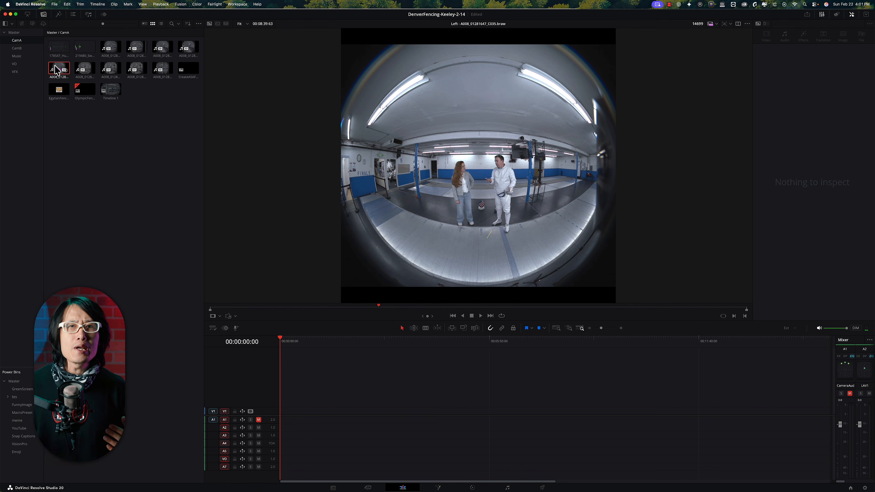
drag(57, 71, 283, 412)
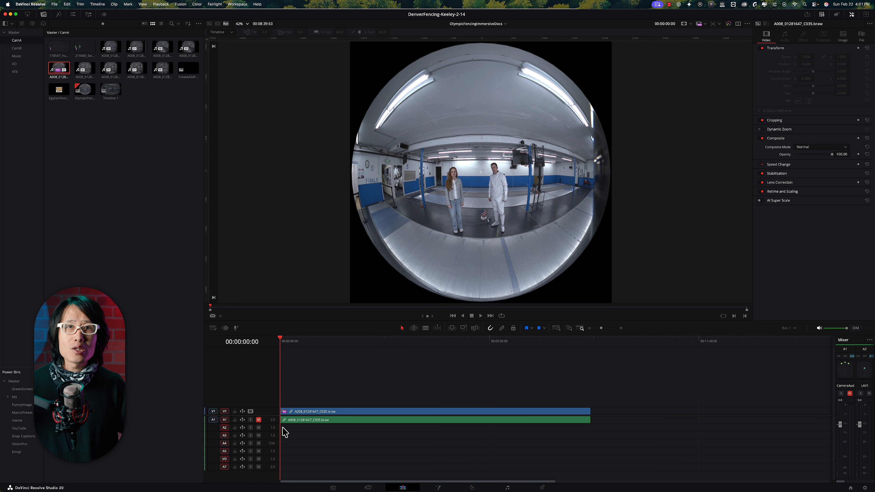
drag(273, 424, 272, 432)
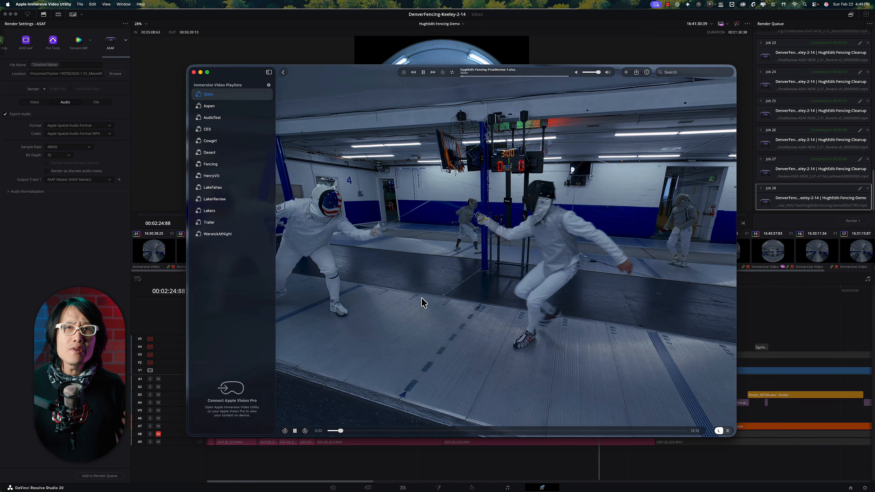
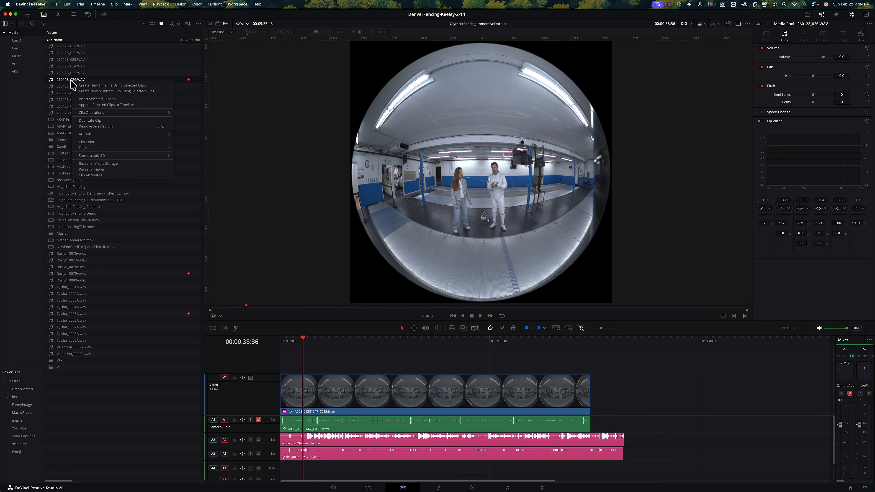
Set the 260128_026.WAV clip's audio attributes to a single four-channel Ambisonics track and place the clip on audio track A4
click(89, 174)
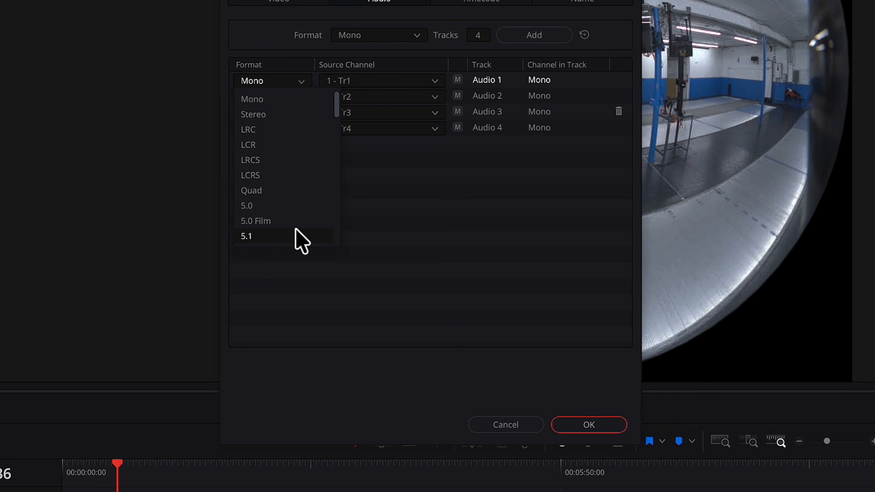
click(281, 175)
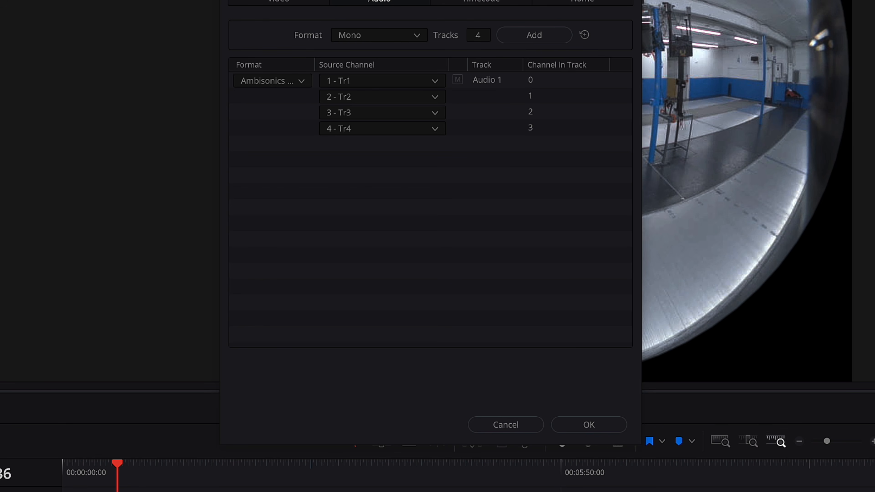
click(605, 421)
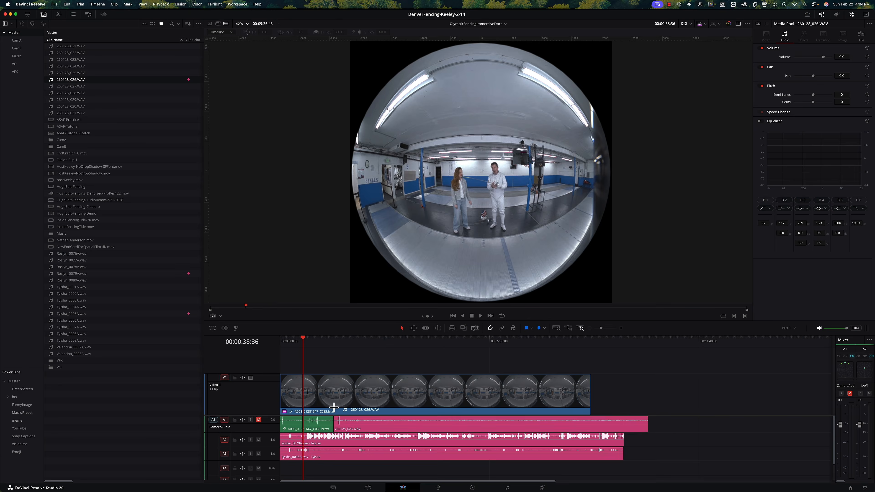
drag(334, 408, 304, 471)
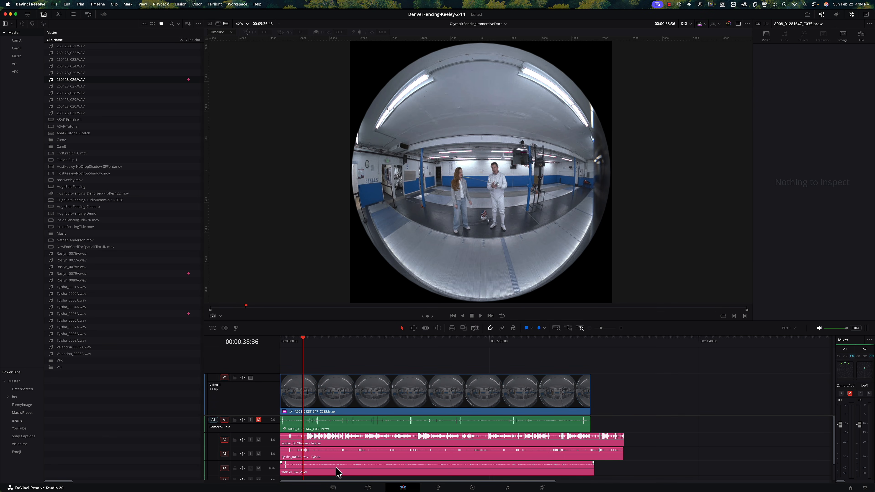
click(336, 468)
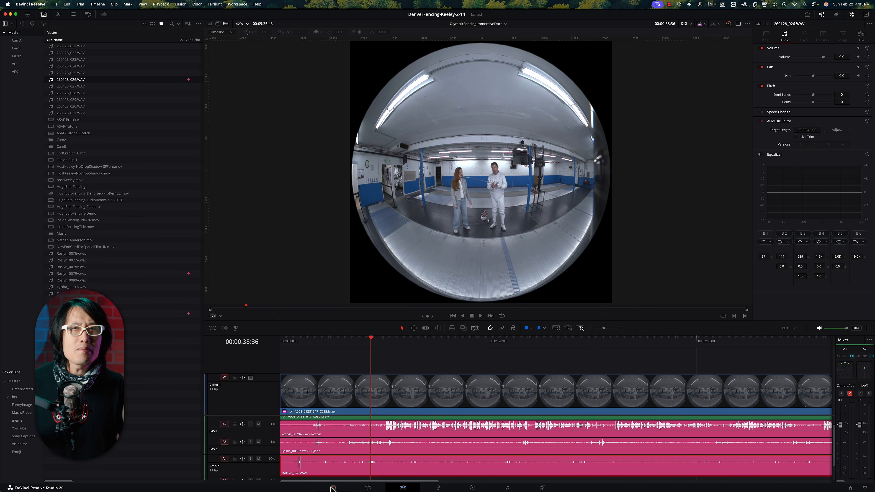
Check the 260128_026.WAV clip's timecode metadata, and auto-align the timeline's video and audio clips using Timecode
click(332, 487)
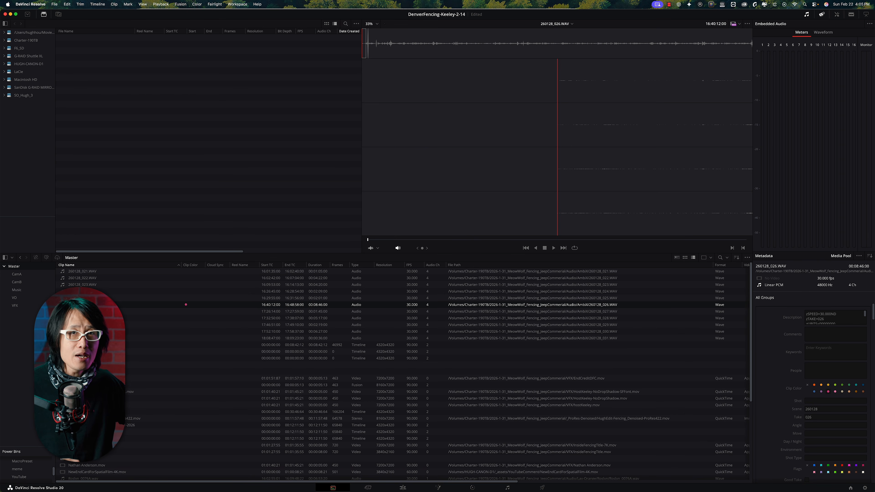
click(402, 488)
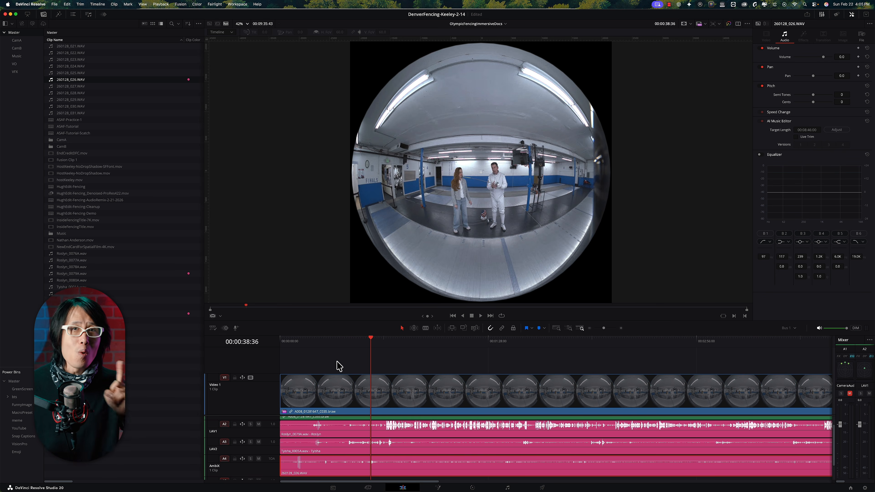
drag(395, 434, 426, 440)
right_click(415, 398)
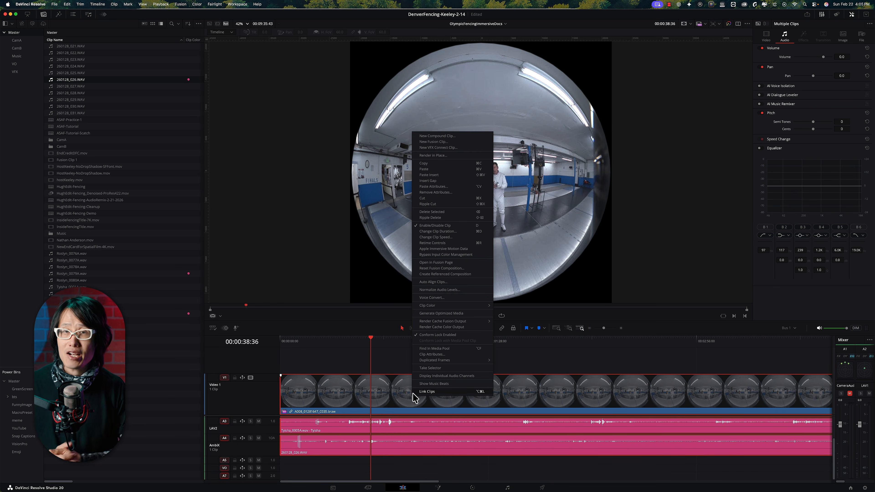
click(435, 282)
click(454, 226)
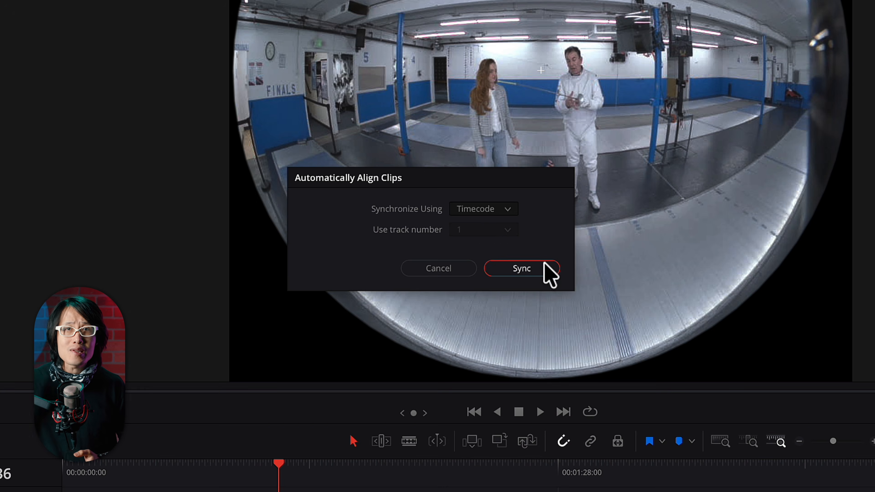
click(545, 265)
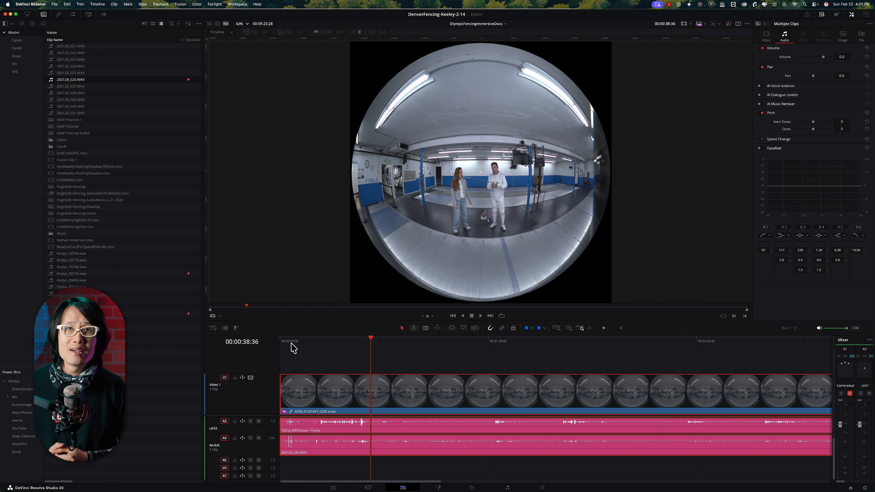
Examine the clips' alignment near the timeline start and play the A001_09231413_C022.braw clip to view its timecode slate
click(292, 344)
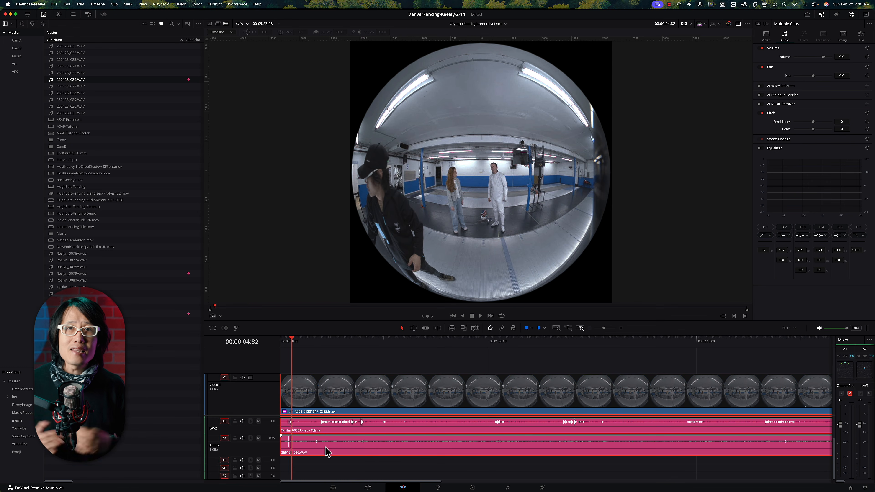
scroll(325, 450, up, 3)
scroll(322, 422, up, 5)
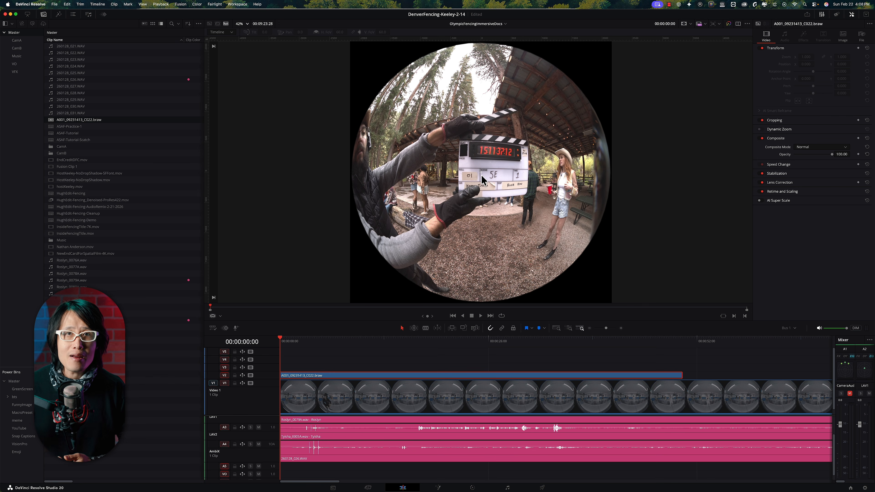
key(space)
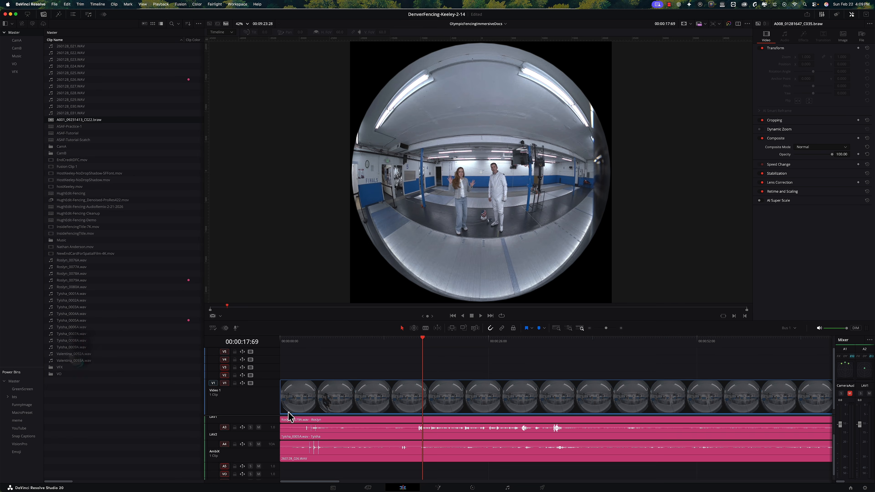
Shift the 260128_026.WAV clip on A4 earlier so its clap peaks line up with those on the LAV1 and LAV2 tracks
scroll(334, 431, up, 1)
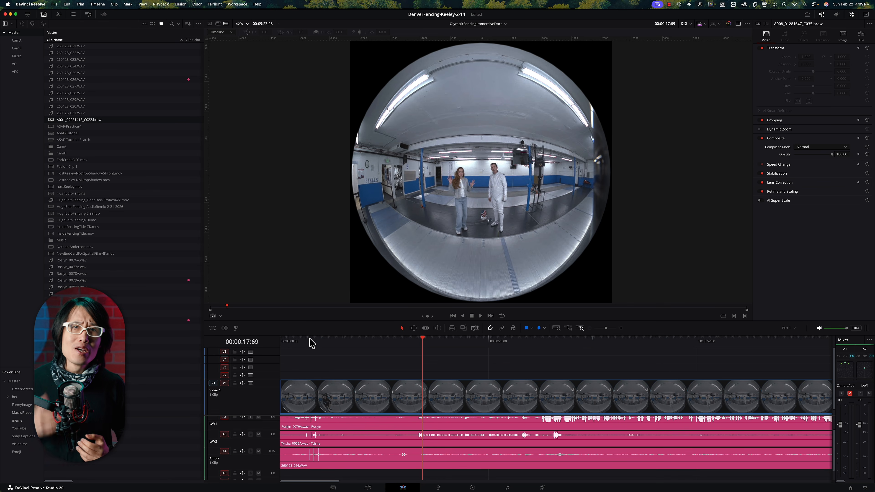
click(311, 339)
scroll(377, 385, up, 8)
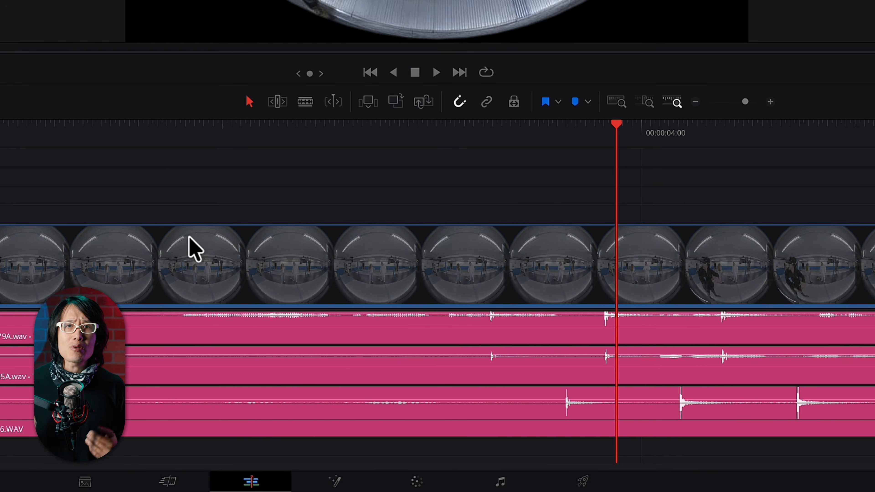
scroll(666, 386, up, 2)
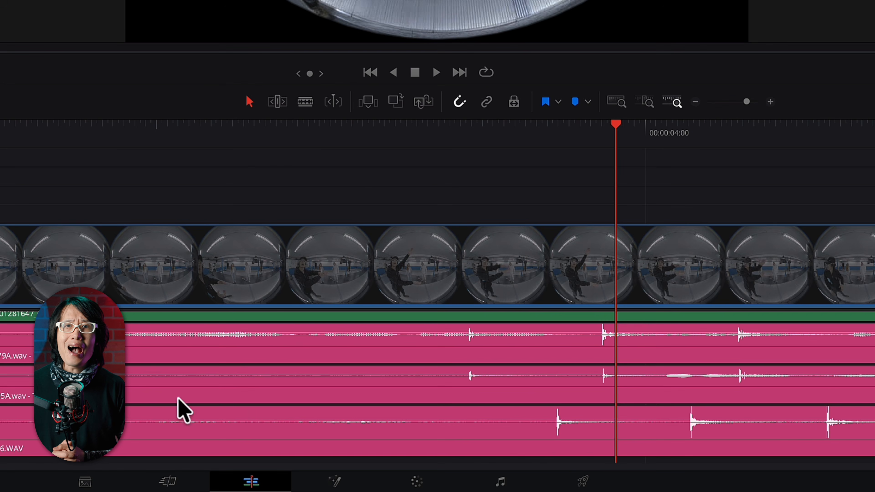
scroll(367, 402, up, 1)
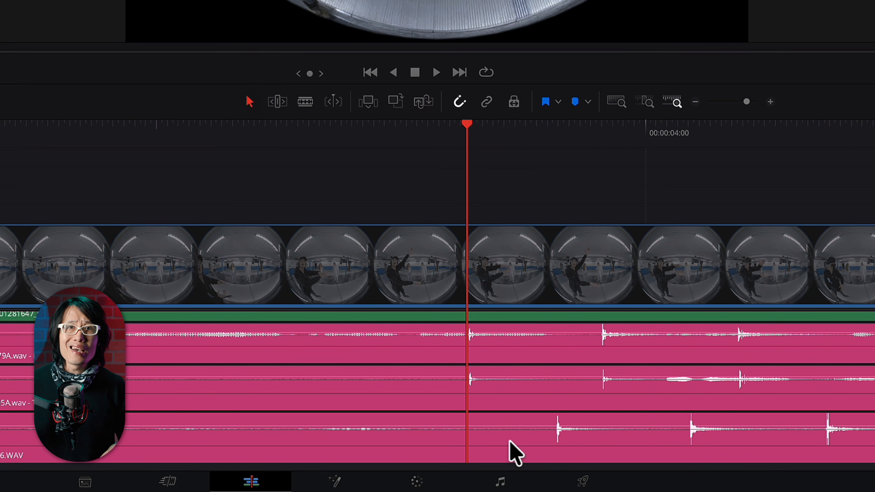
scroll(515, 453, up, 2)
click(653, 443)
scroll(635, 447, down, 3)
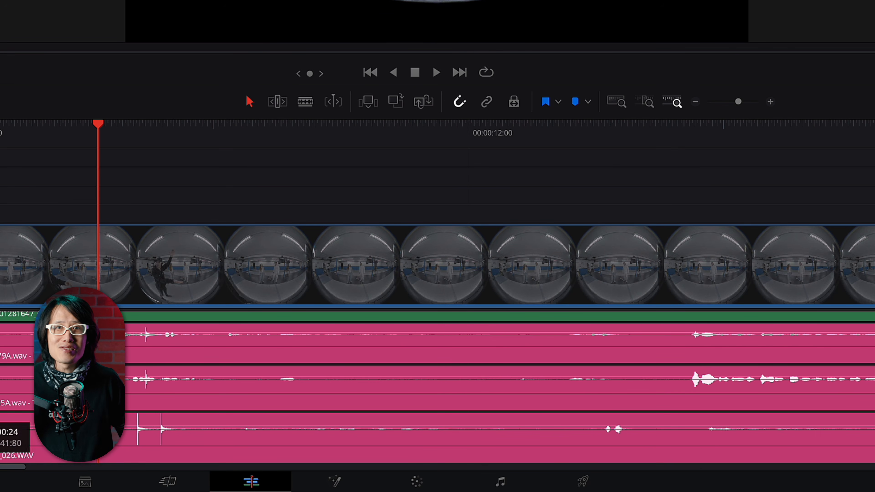
scroll(322, 469, up, 3)
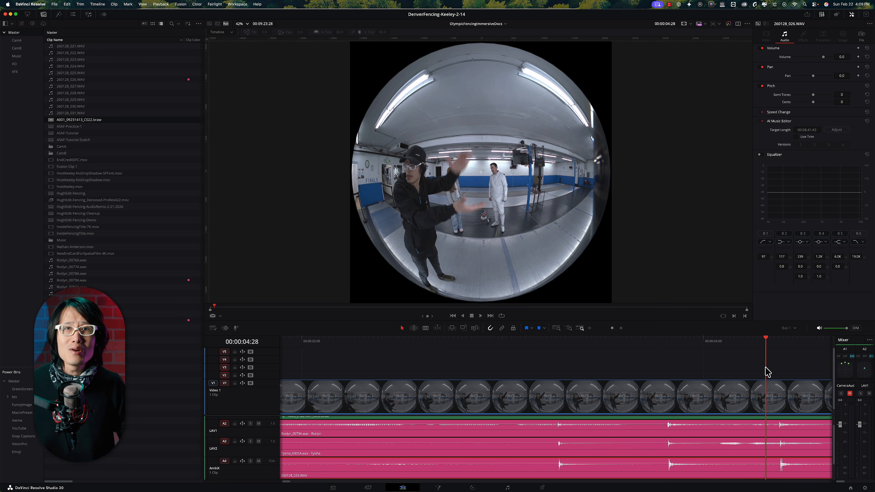
click(565, 372)
scroll(534, 389, down, 4)
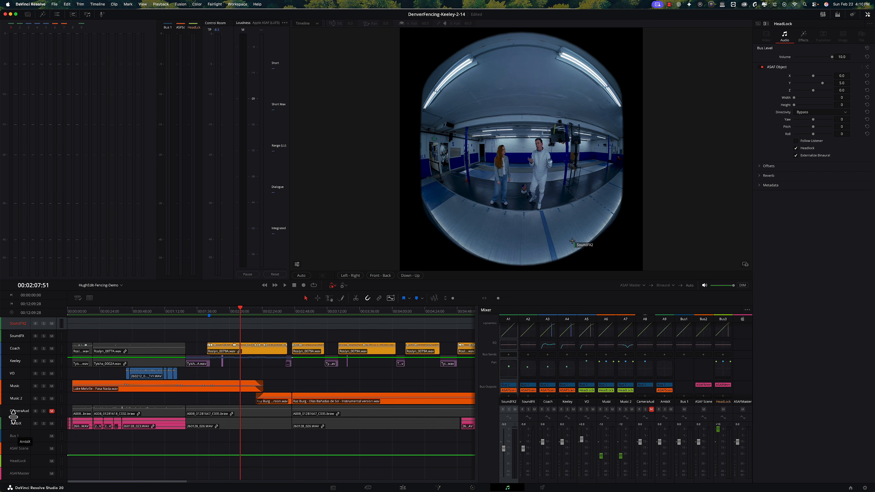
Increase the AmbiX track's height and play the fencing demo timeline from about 00:00:54
click(16, 424)
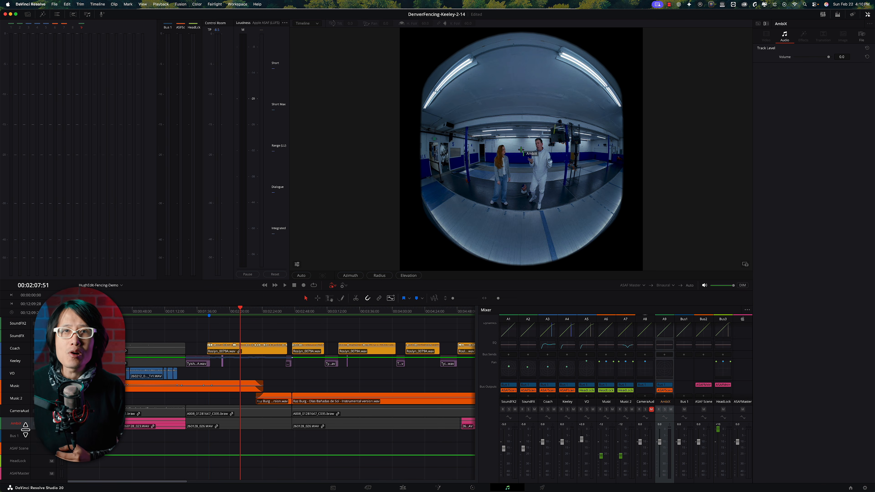
drag(25, 429, 27, 447)
click(142, 313)
mouse_move(144, 313)
mouse_down()
mouse_move(154, 313)
mouse_move(137, 318)
mouse_up()
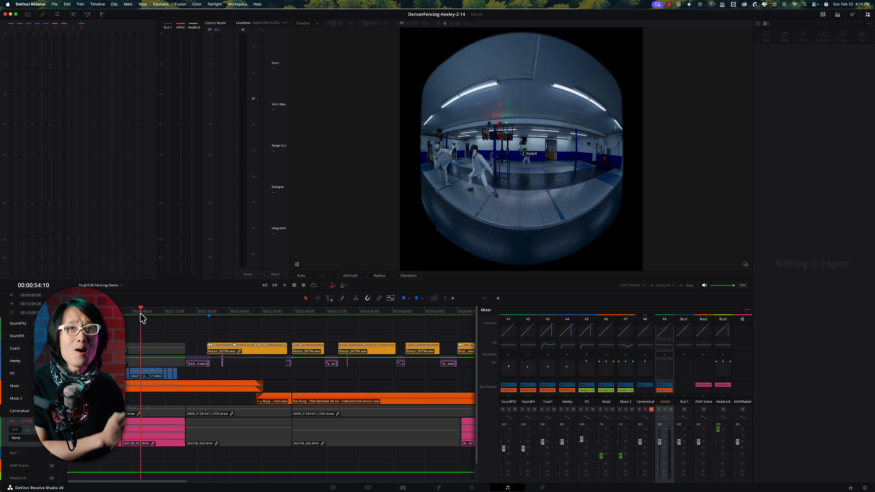
key(space)
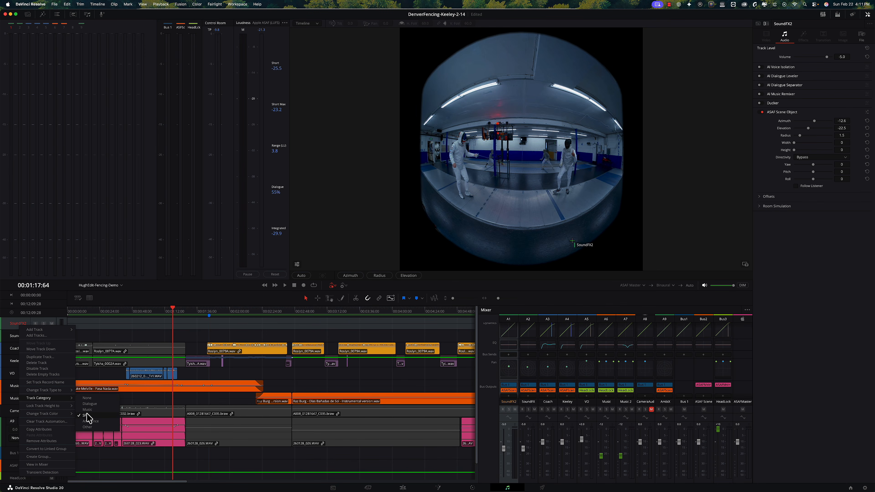
Set the track categories: SFX for the SoundFX track, Dialogue for the speakers' tracks, and matching categories for the VO, Music and AmbiX tracks
right_click(20, 338)
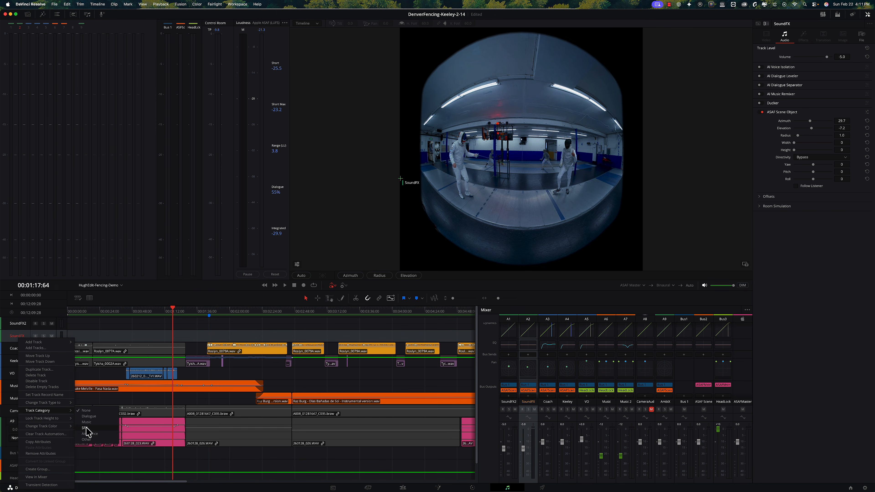
click(86, 429)
right_click(20, 352)
right_click(20, 362)
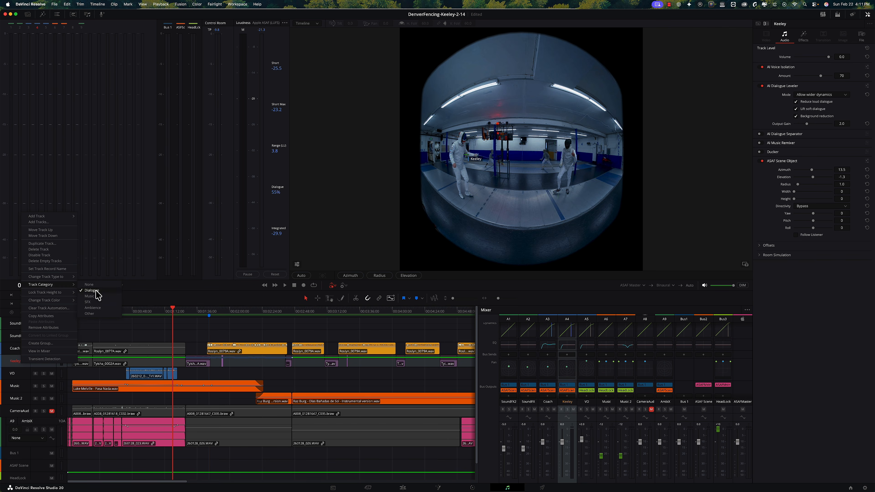
right_click(19, 377)
right_click(18, 386)
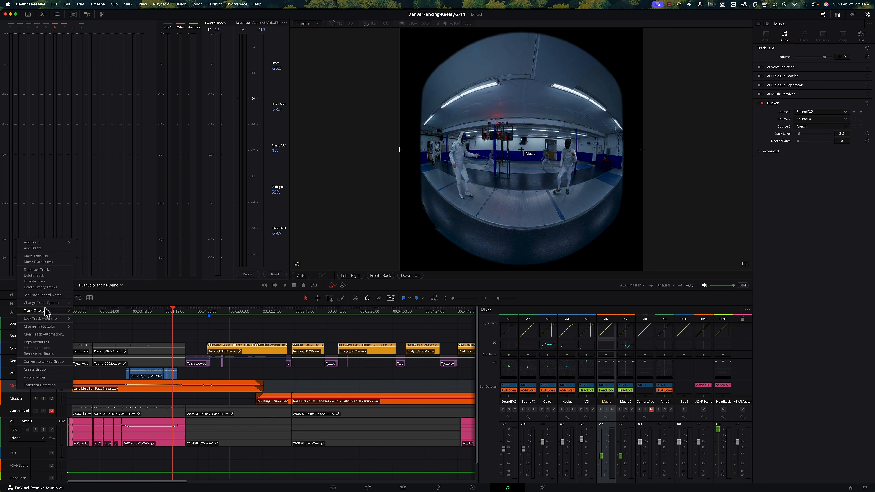
right_click(18, 399)
click(19, 412)
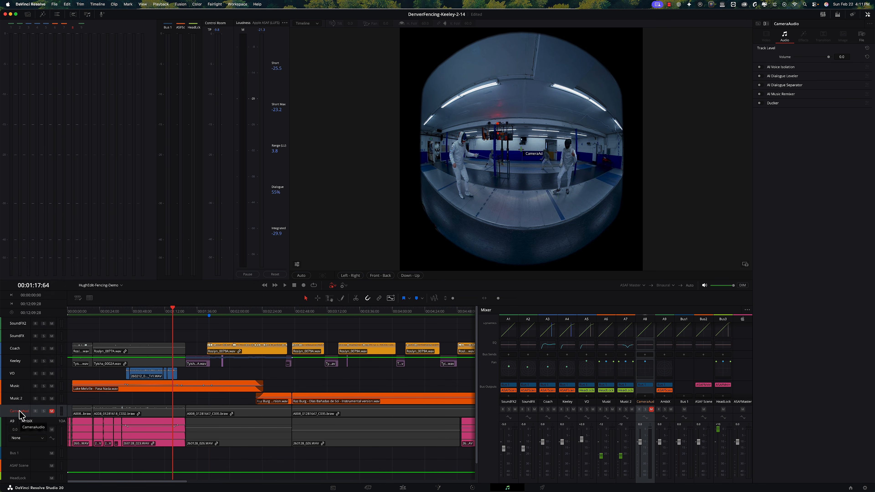
right_click(30, 428)
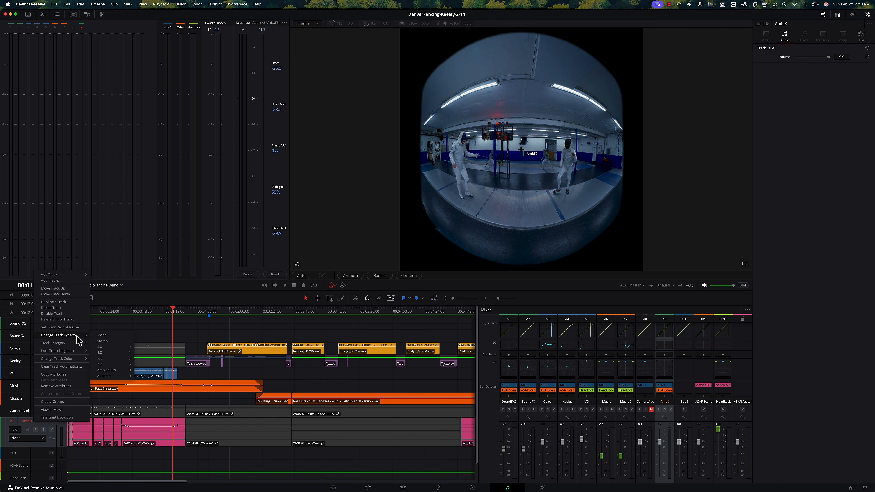
click(101, 370)
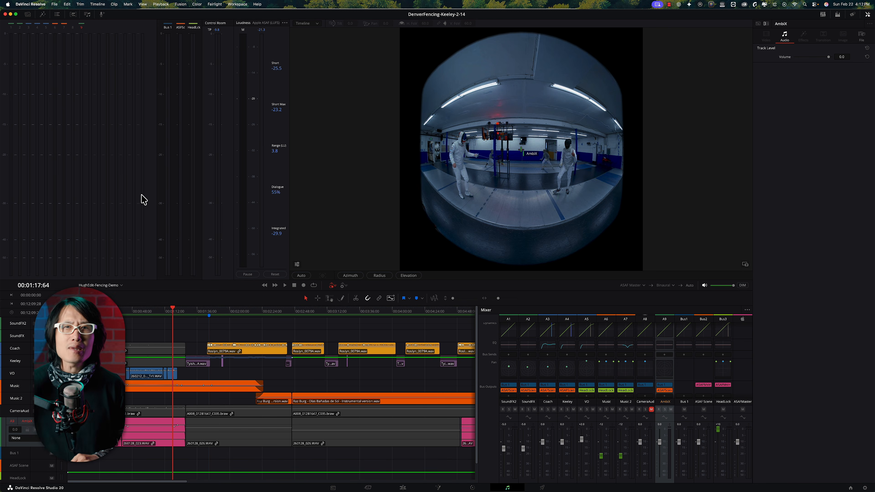
Open the AI Audio Assistant for the timeline and select YouTube as its delivery standard
click(97, 4)
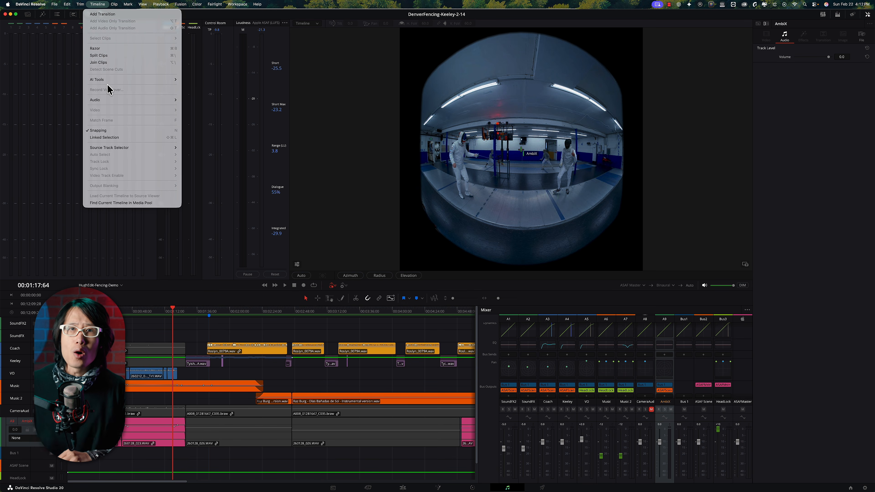
mouse_move(107, 80)
click(193, 81)
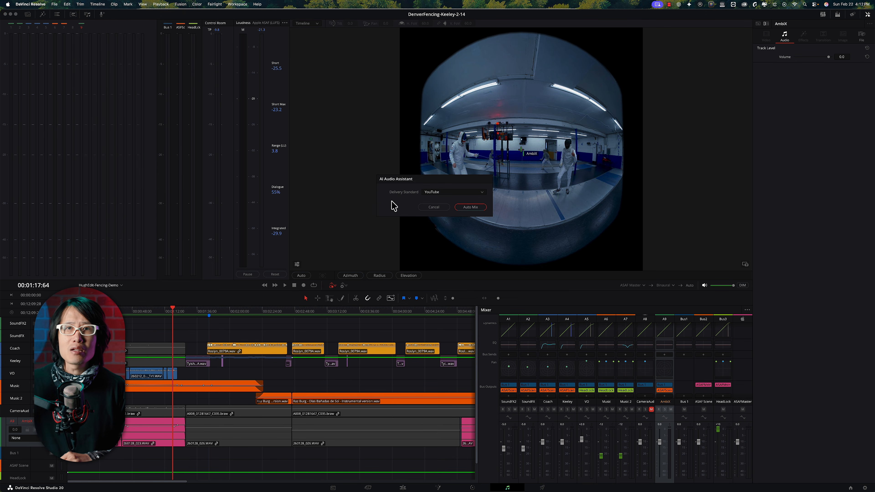
click(443, 192)
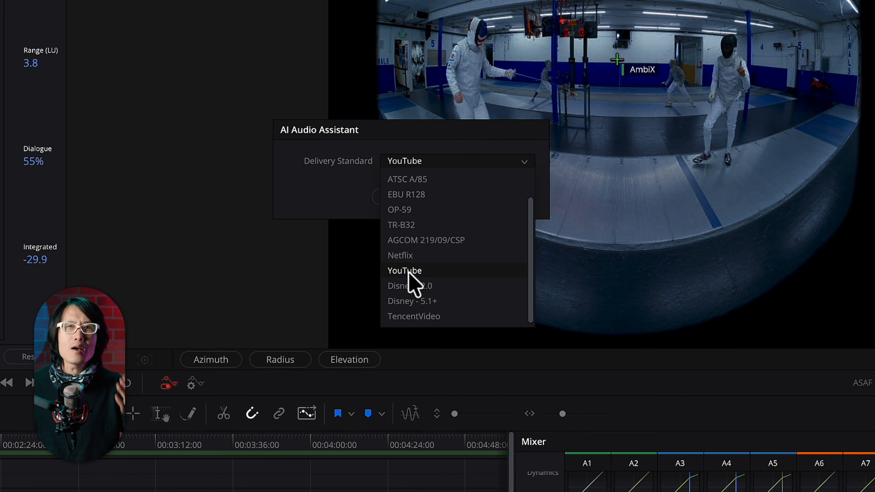
click(411, 272)
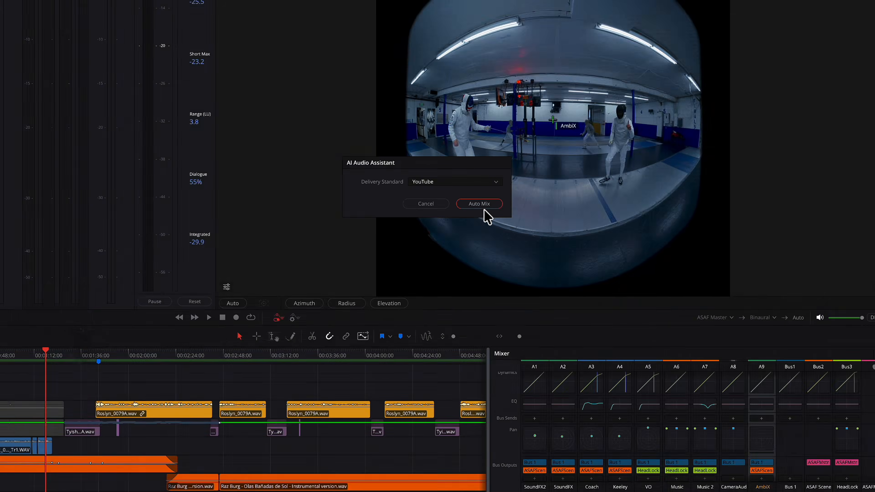
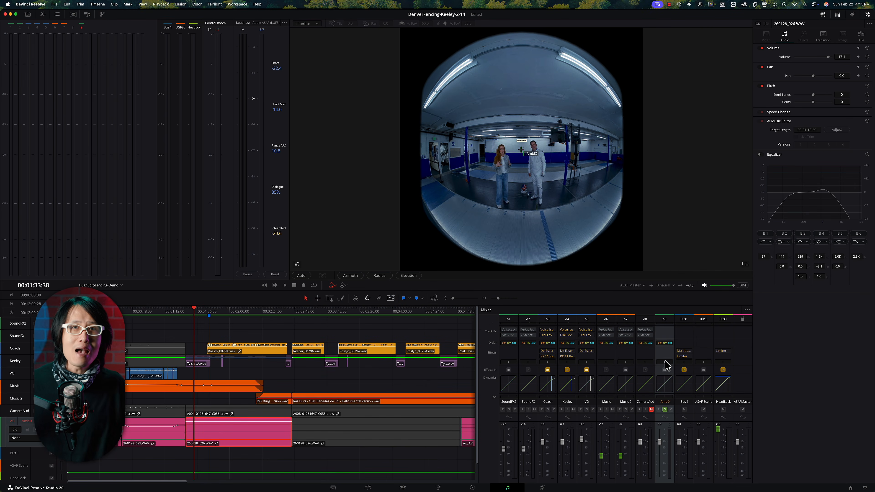
click(665, 366)
mouse_move(687, 376)
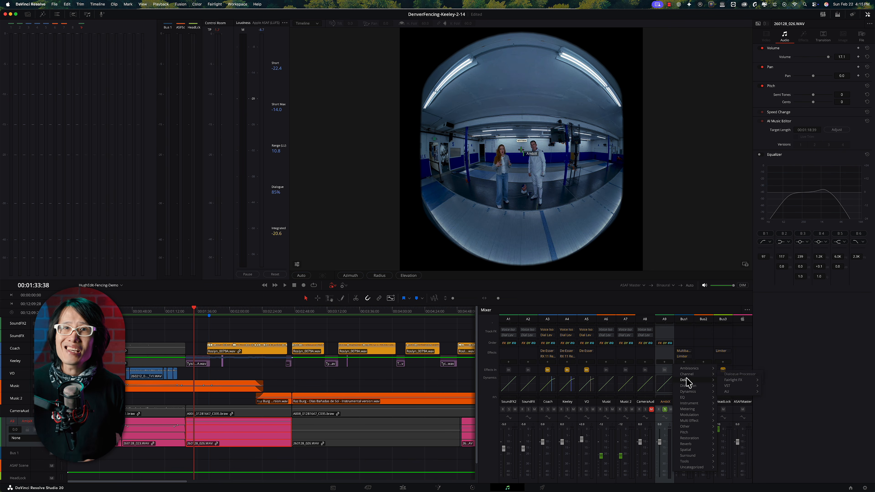
mouse_move(714, 387)
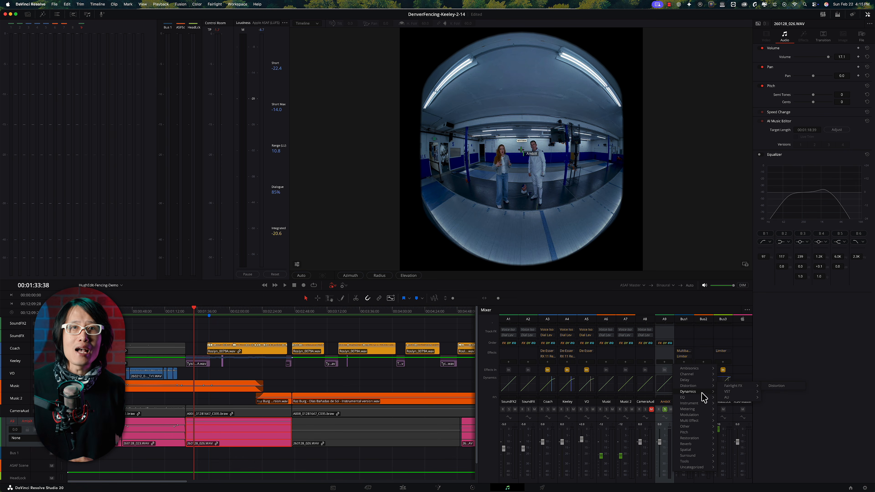
mouse_move(735, 398)
click(778, 397)
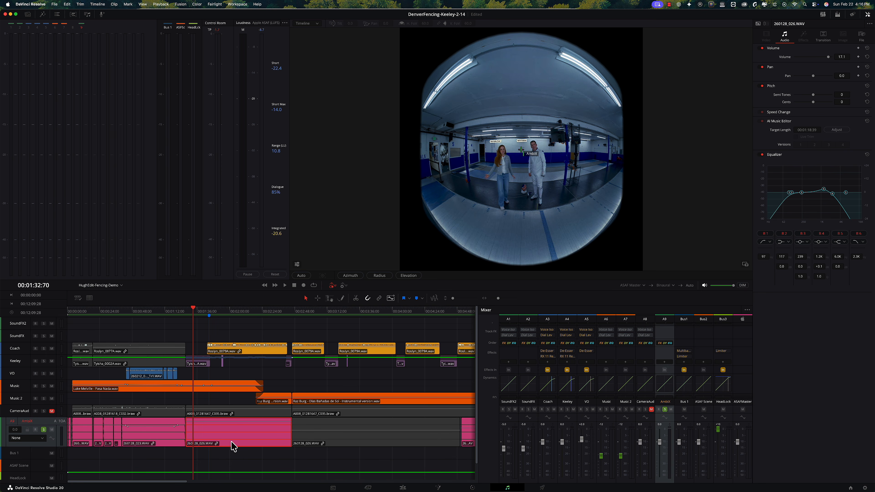
Play the timeline from about 00:01:32 and toggle the 260128_026.WAV clip's equalizer off and on to compare the ambience
key(space)
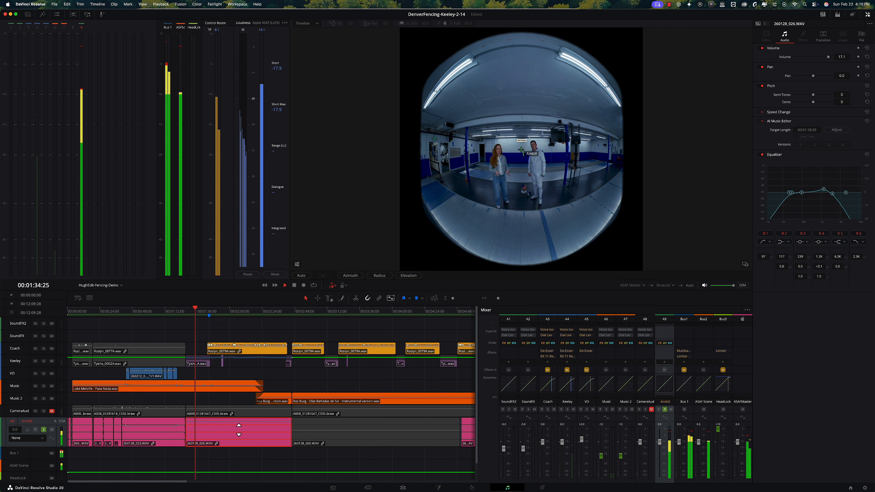
click(760, 155)
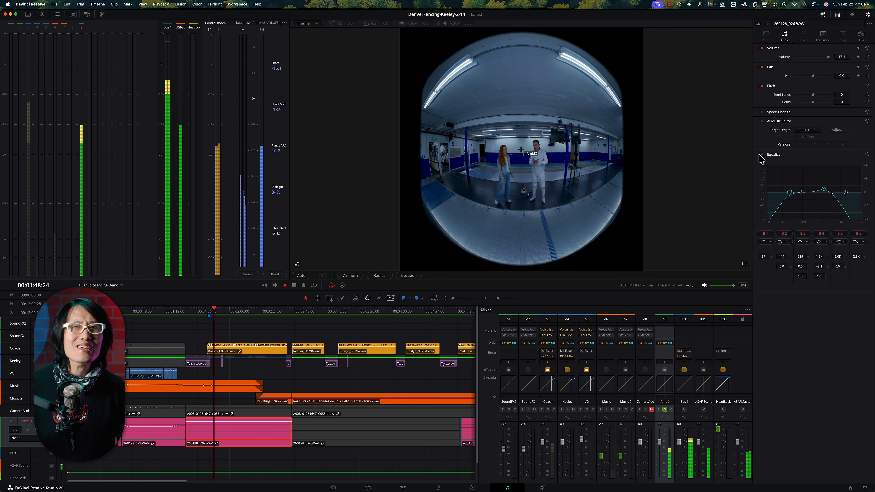
click(760, 155)
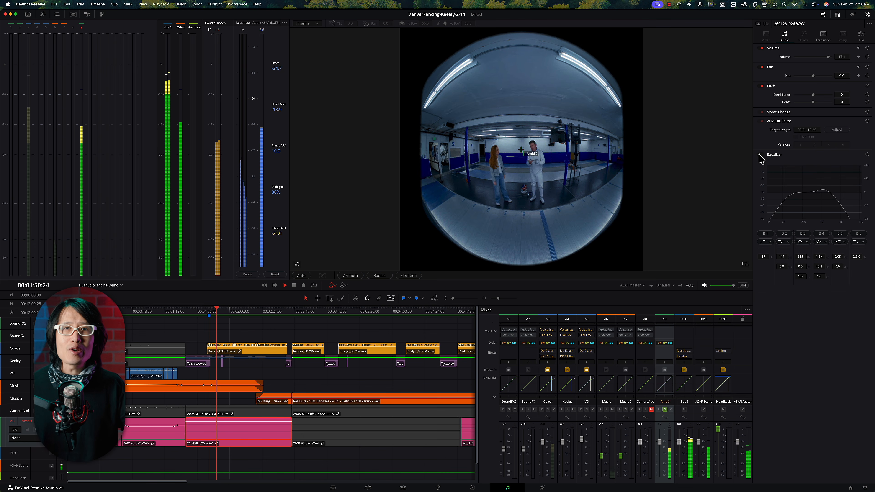
click(760, 156)
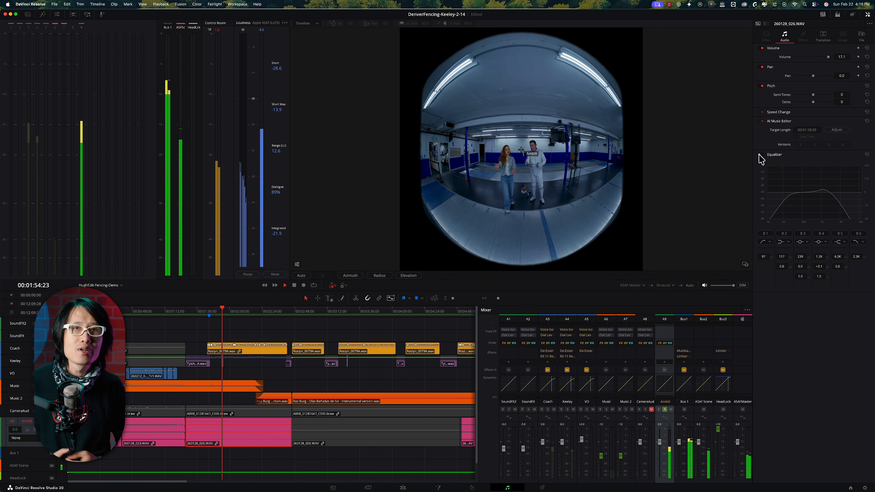
click(760, 155)
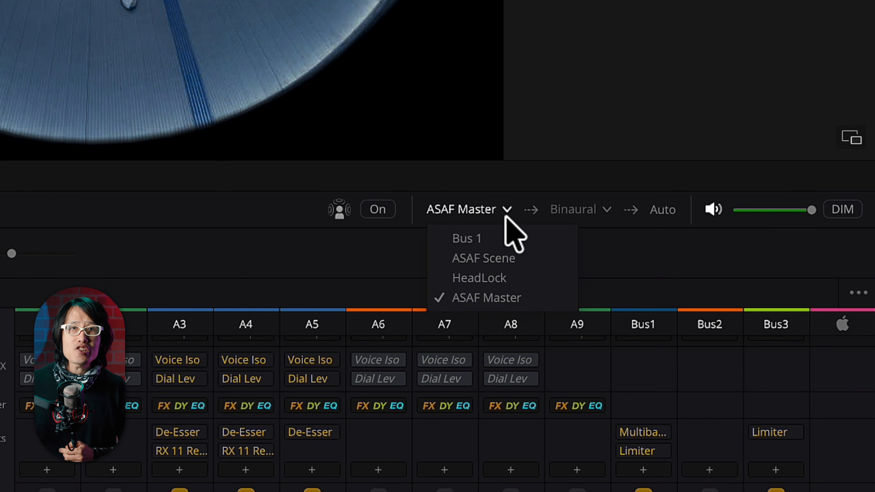
Monitor the ASAF Master output as Binaural and turn on head tracking for the playback
click(607, 204)
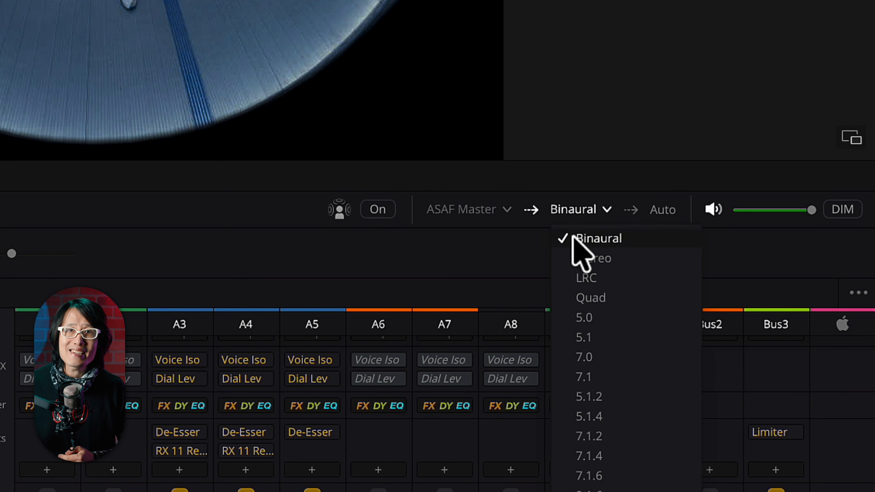
click(589, 237)
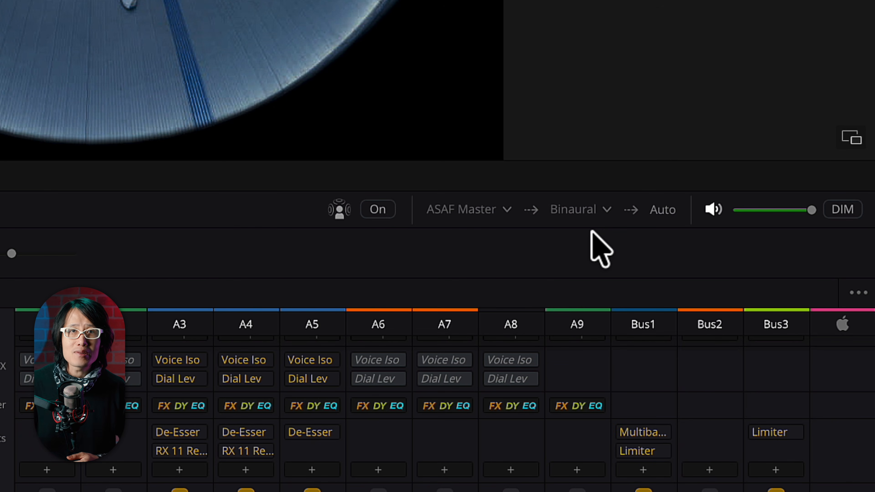
click(366, 208)
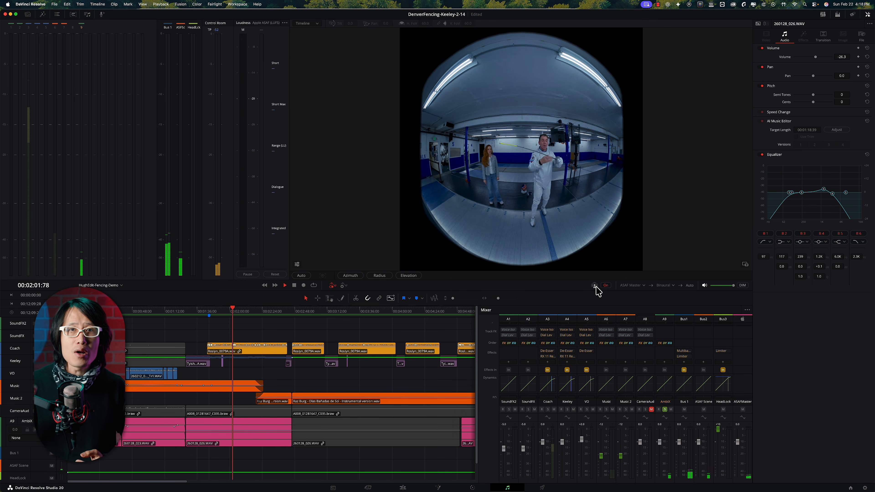
key(XF86AudioRaiseVolume)
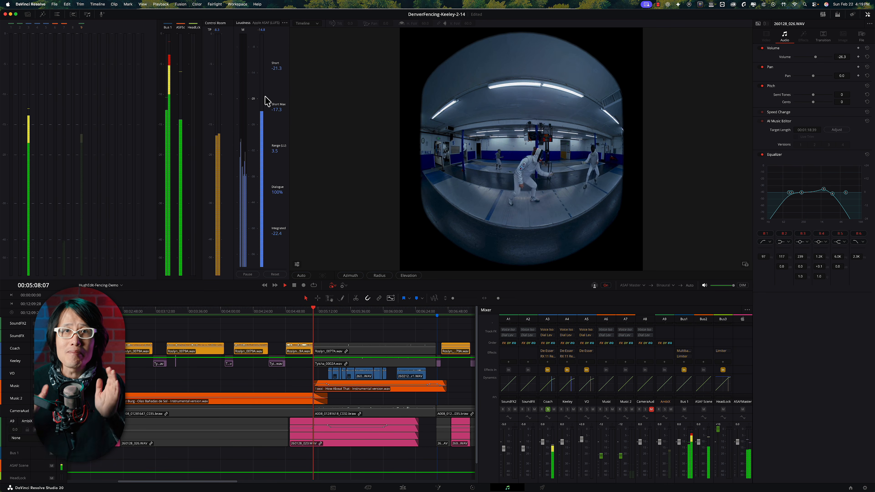
Set the loudness meter standard to Apple ASAF and play the timeline to meter it
click(285, 23)
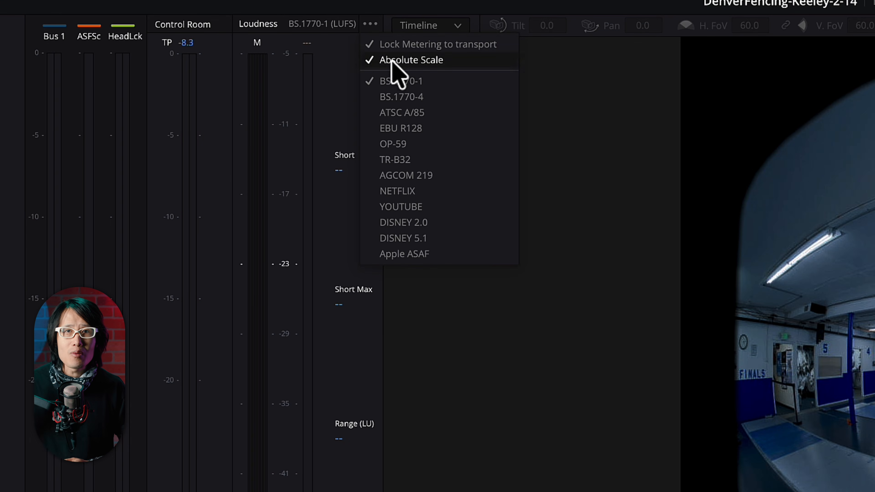
click(406, 254)
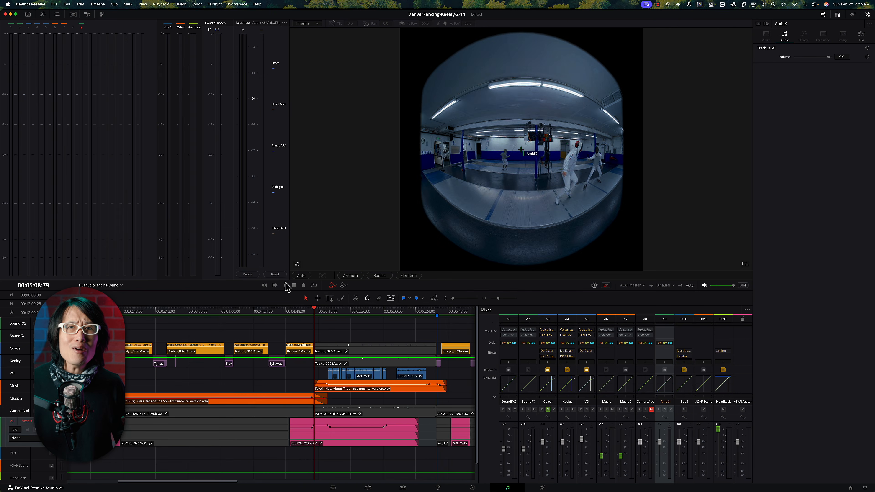
click(285, 285)
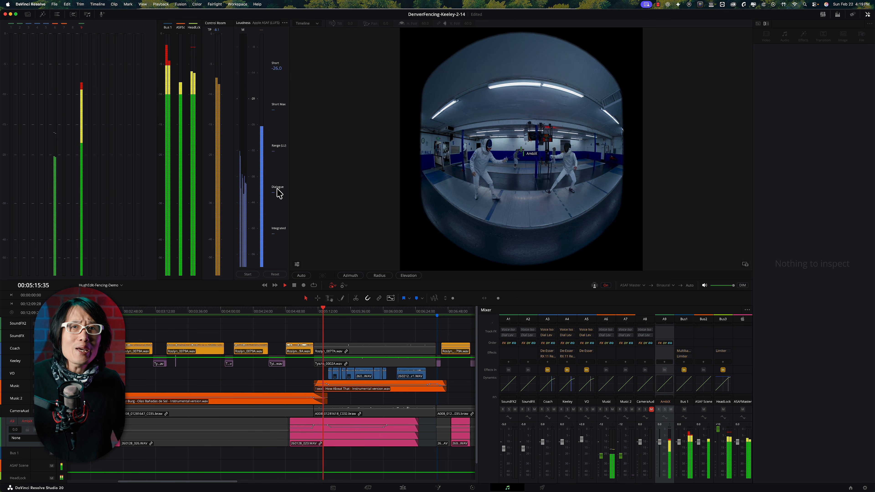
click(297, 312)
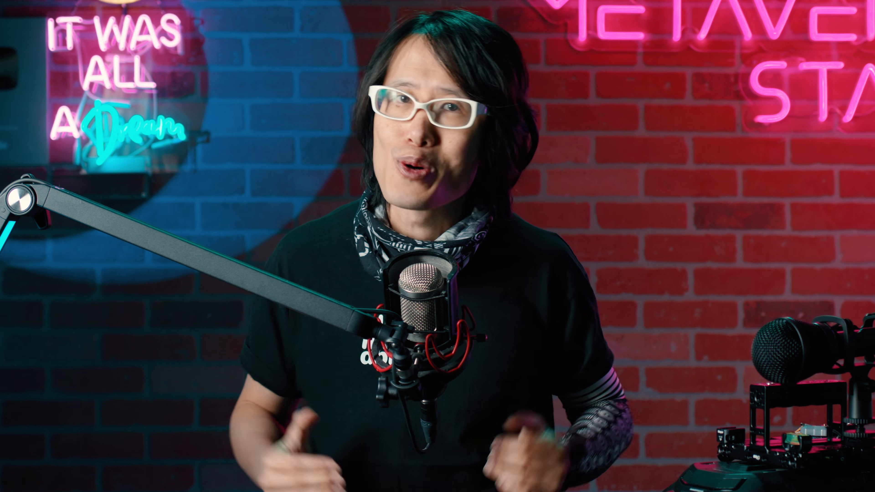
Open the immersive audio Space View in Spherical Plane mode with Auto Zoom and Compact meters, and play the timeline to watch the objects
click(215, 4)
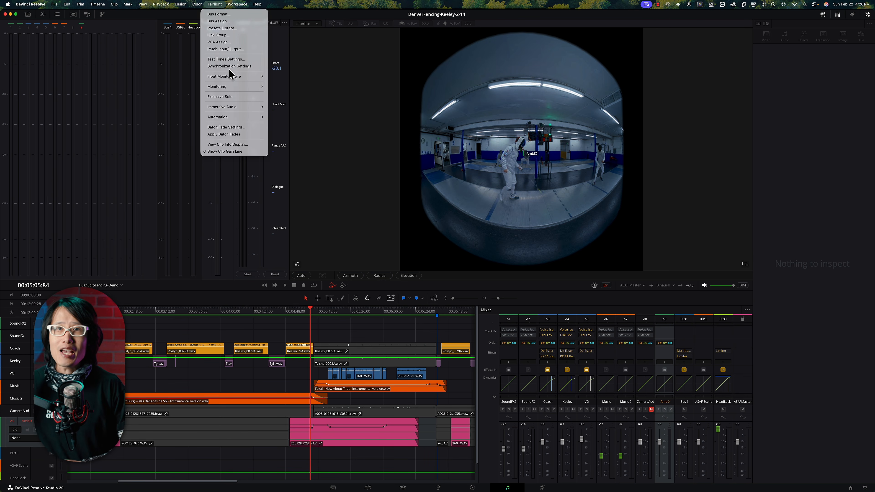
mouse_move(229, 107)
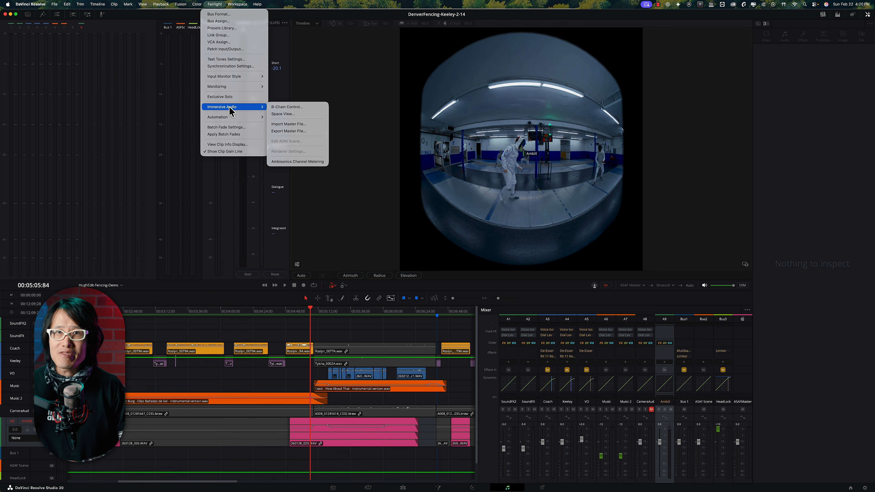
click(282, 114)
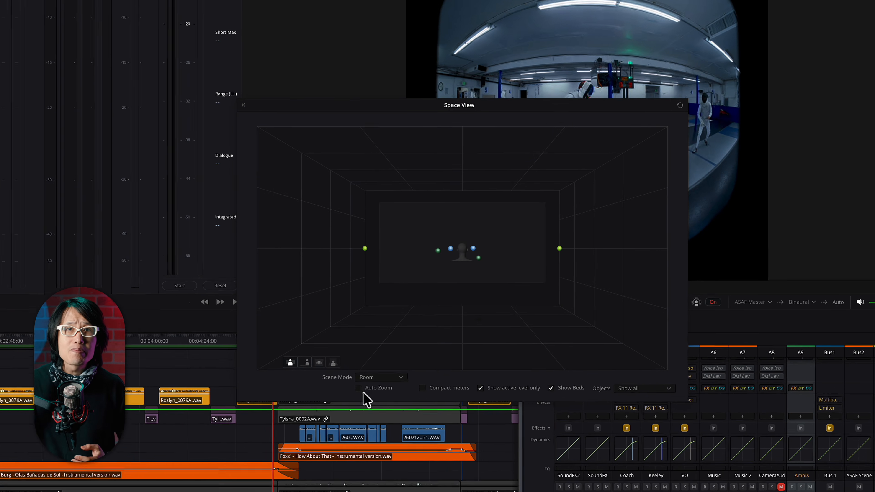
click(384, 336)
click(382, 435)
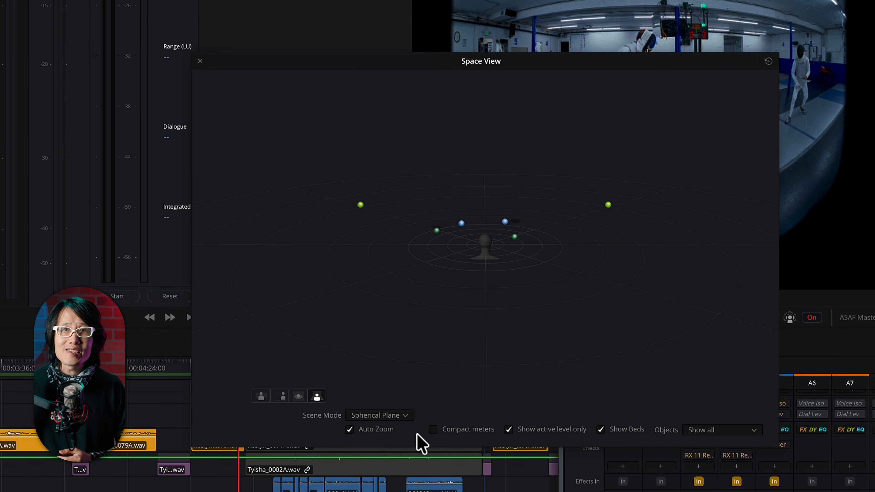
key(space)
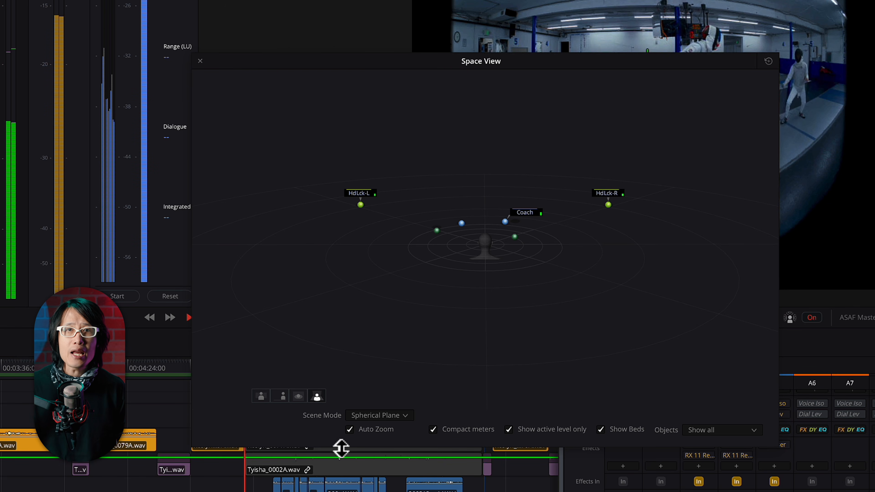
drag(342, 445, 376, 403)
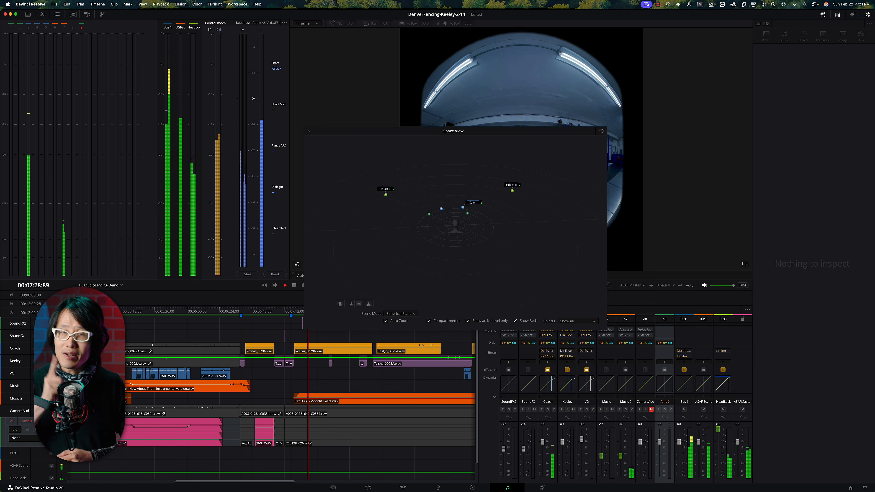
Turn on the tracker controls in the immersive viewer
click(273, 261)
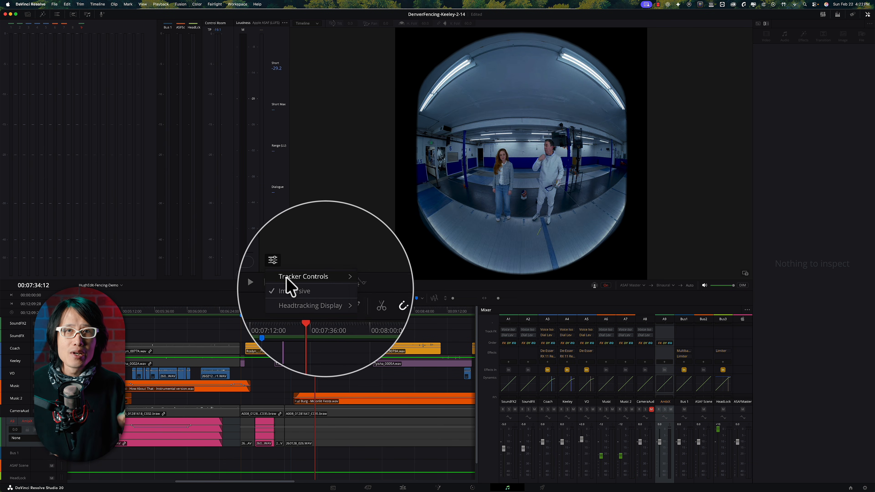
mouse_move(292, 277)
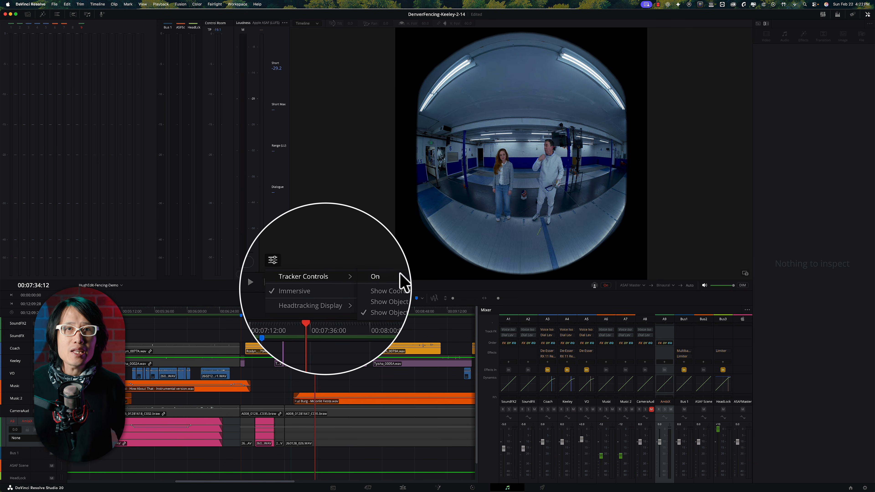
click(376, 276)
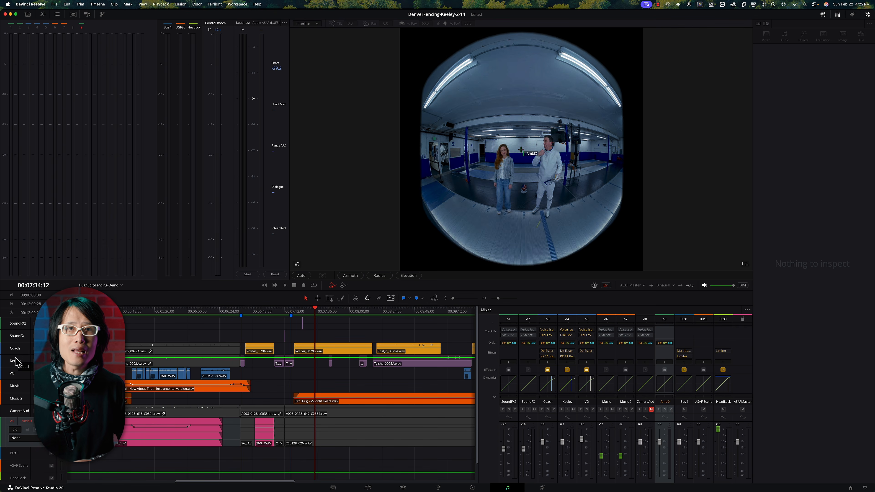
Switch the immersive viewer's projection to LatLong
click(295, 263)
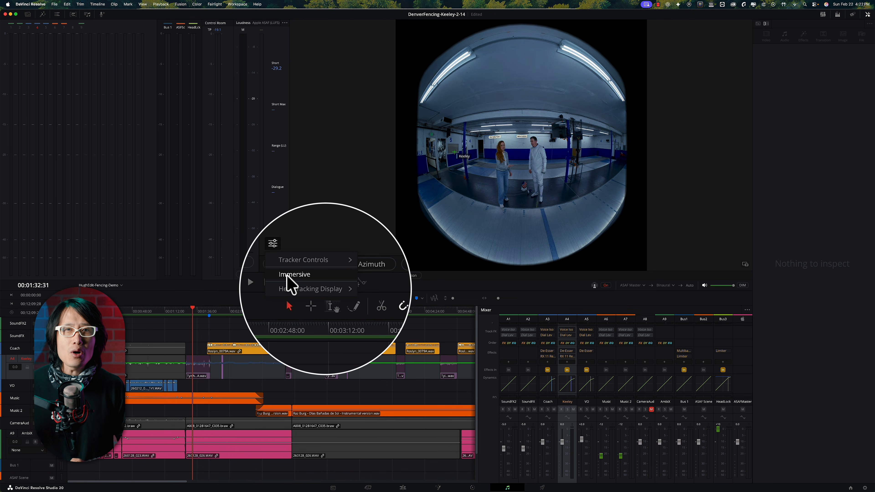
click(303, 282)
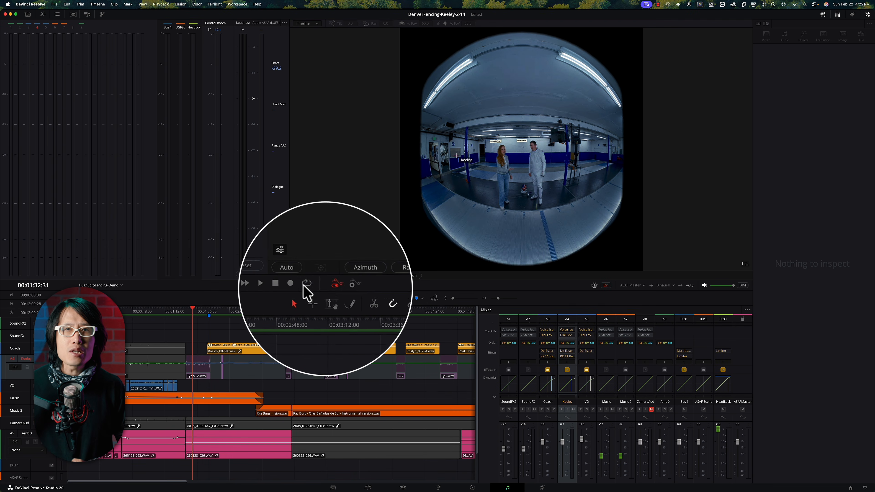
click(301, 33)
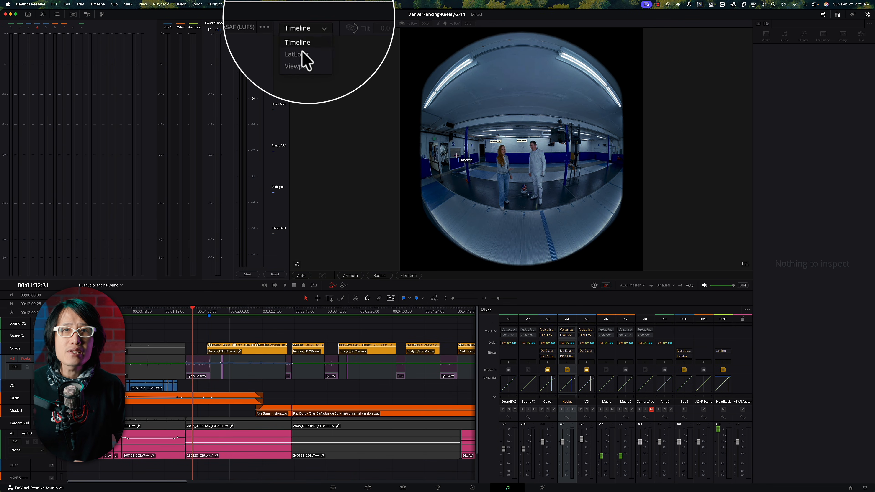
click(297, 62)
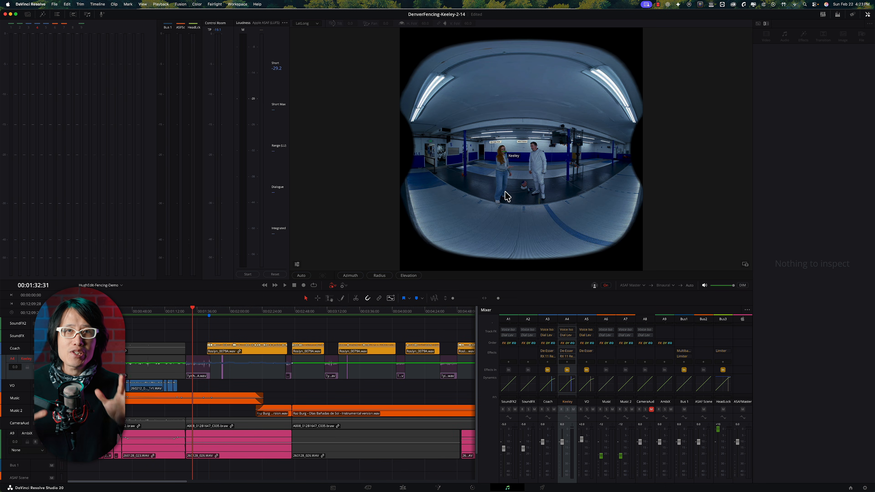
Open Keeley's Audio Pan in Spherical and 3D mode, set it to the overhead view, and move the window clear of the viewer
scroll(568, 378, down, 5)
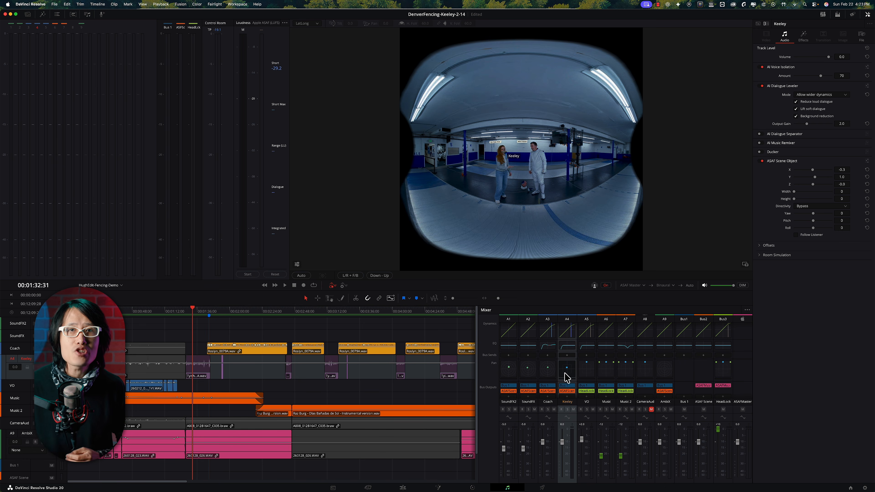
double_click(566, 374)
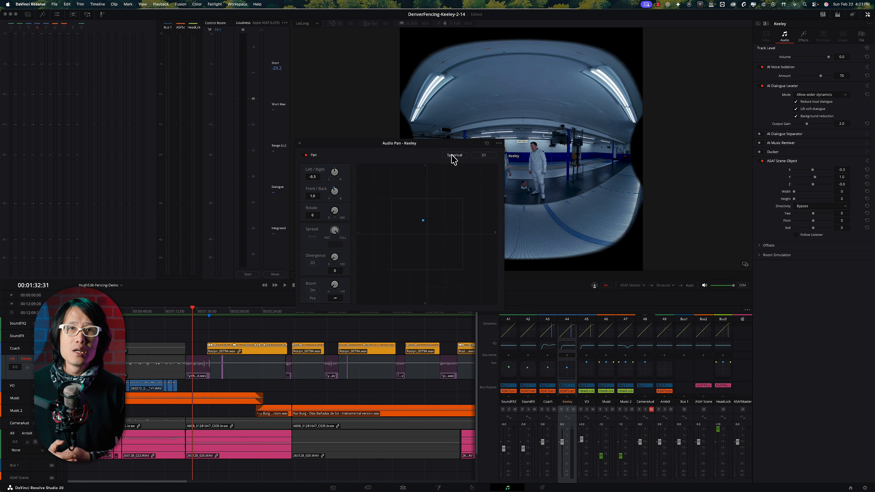
click(480, 155)
click(474, 155)
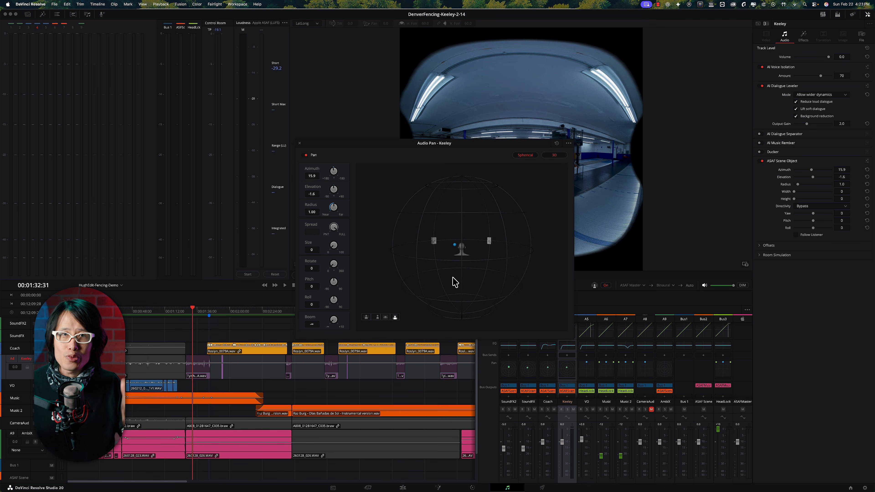
drag(452, 277, 471, 225)
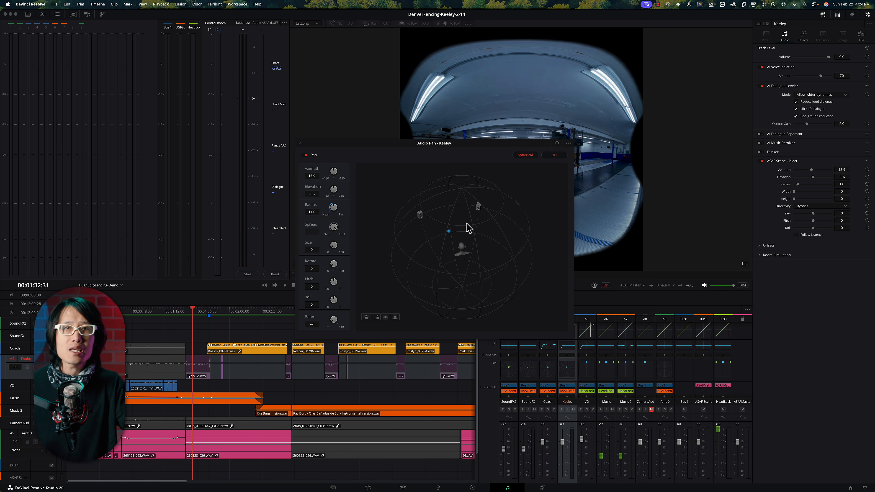
click(385, 318)
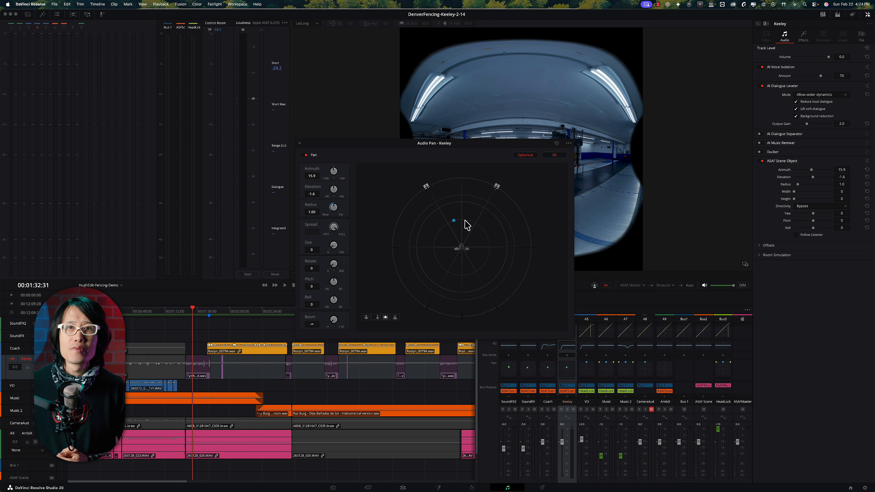
drag(460, 149, 282, 86)
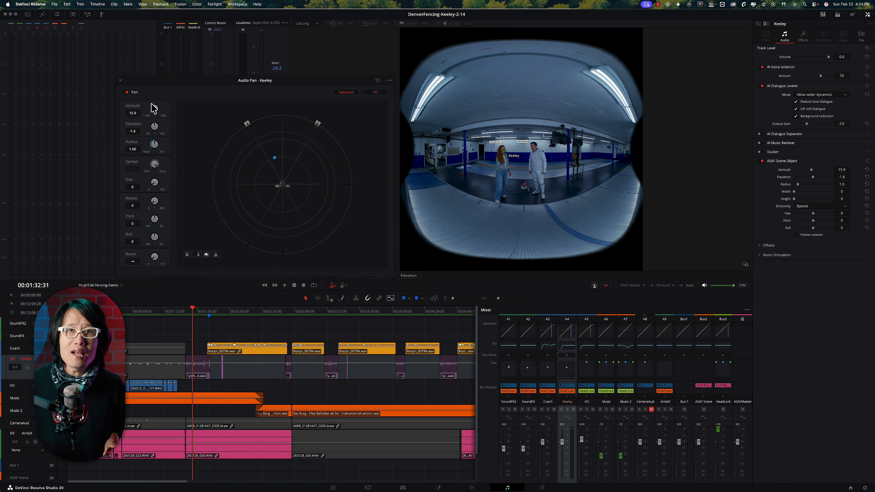
Fine-tune Keeley's pan to an azimuth of about 15 and elevation of about -1.2, and check Coach's pan position before closing Audio Pan
drag(154, 108, 133, 133)
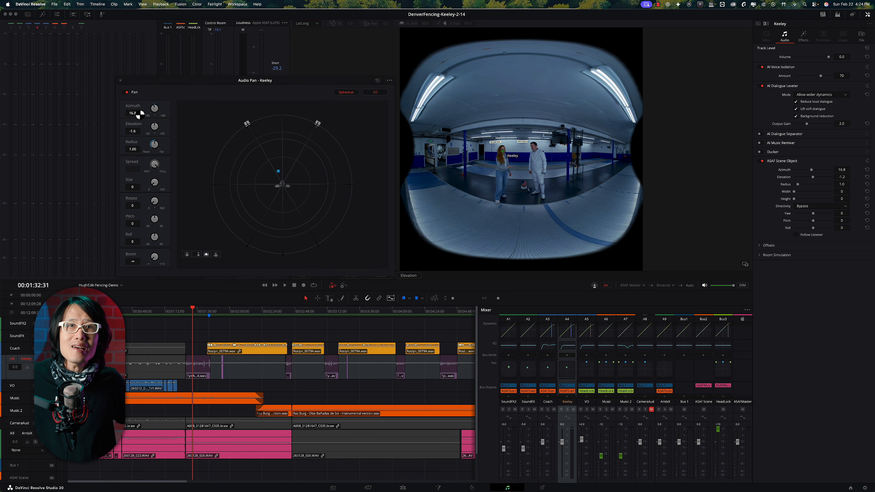
drag(136, 115, 137, 114)
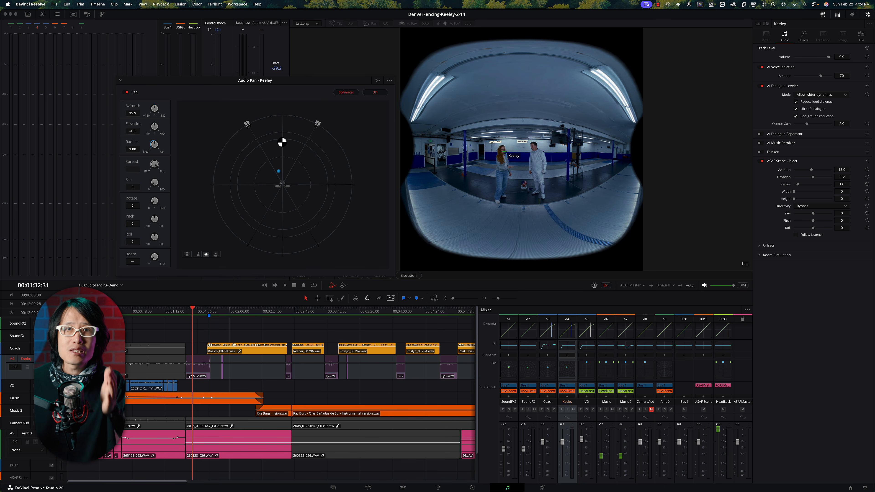
click(551, 376)
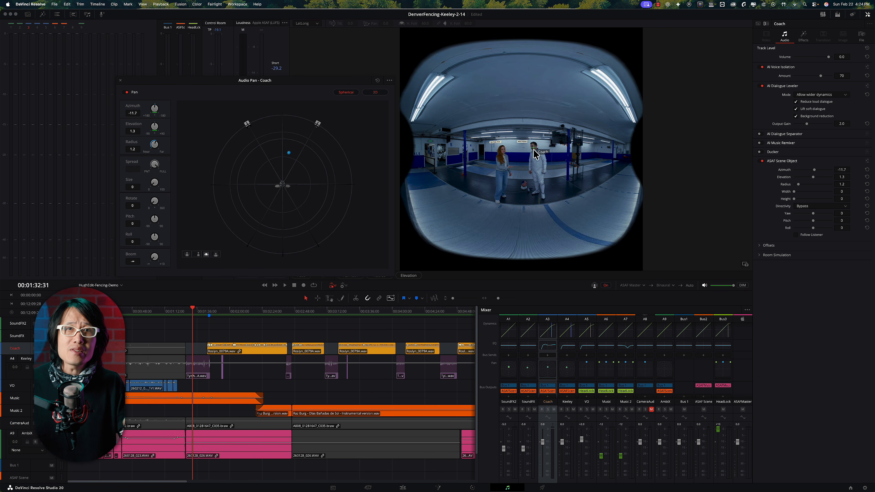
click(119, 80)
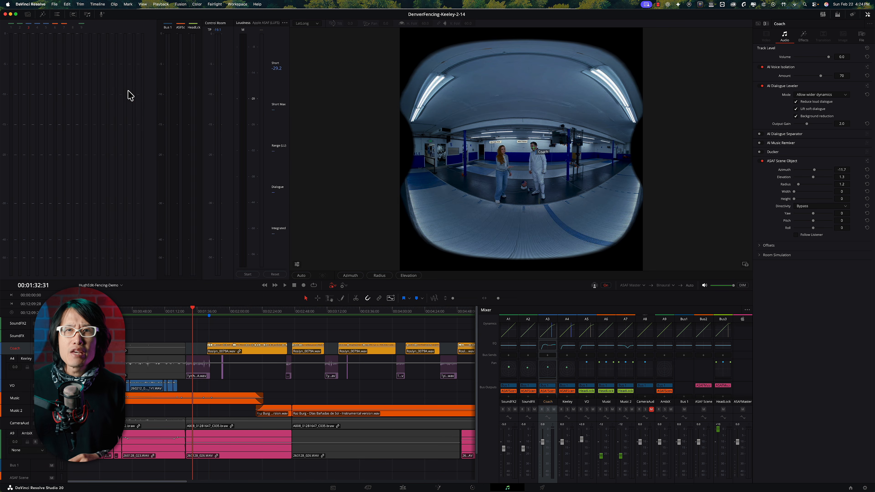